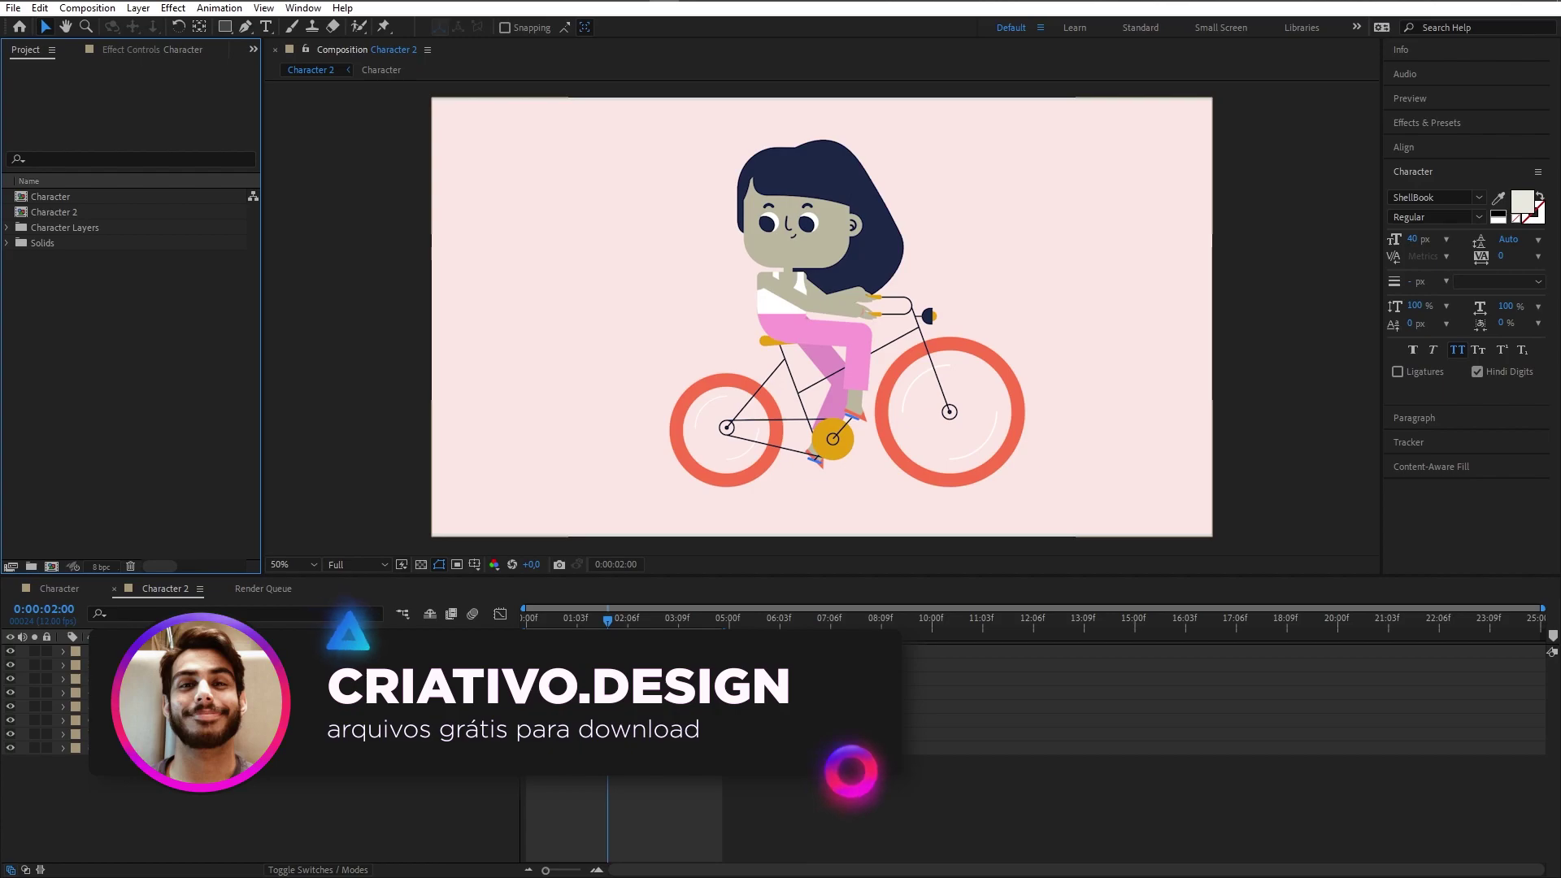
# Duplicate the eighth Character layer twice to reach 15 Character layers, then deselect
pyautogui.click(159, 749)
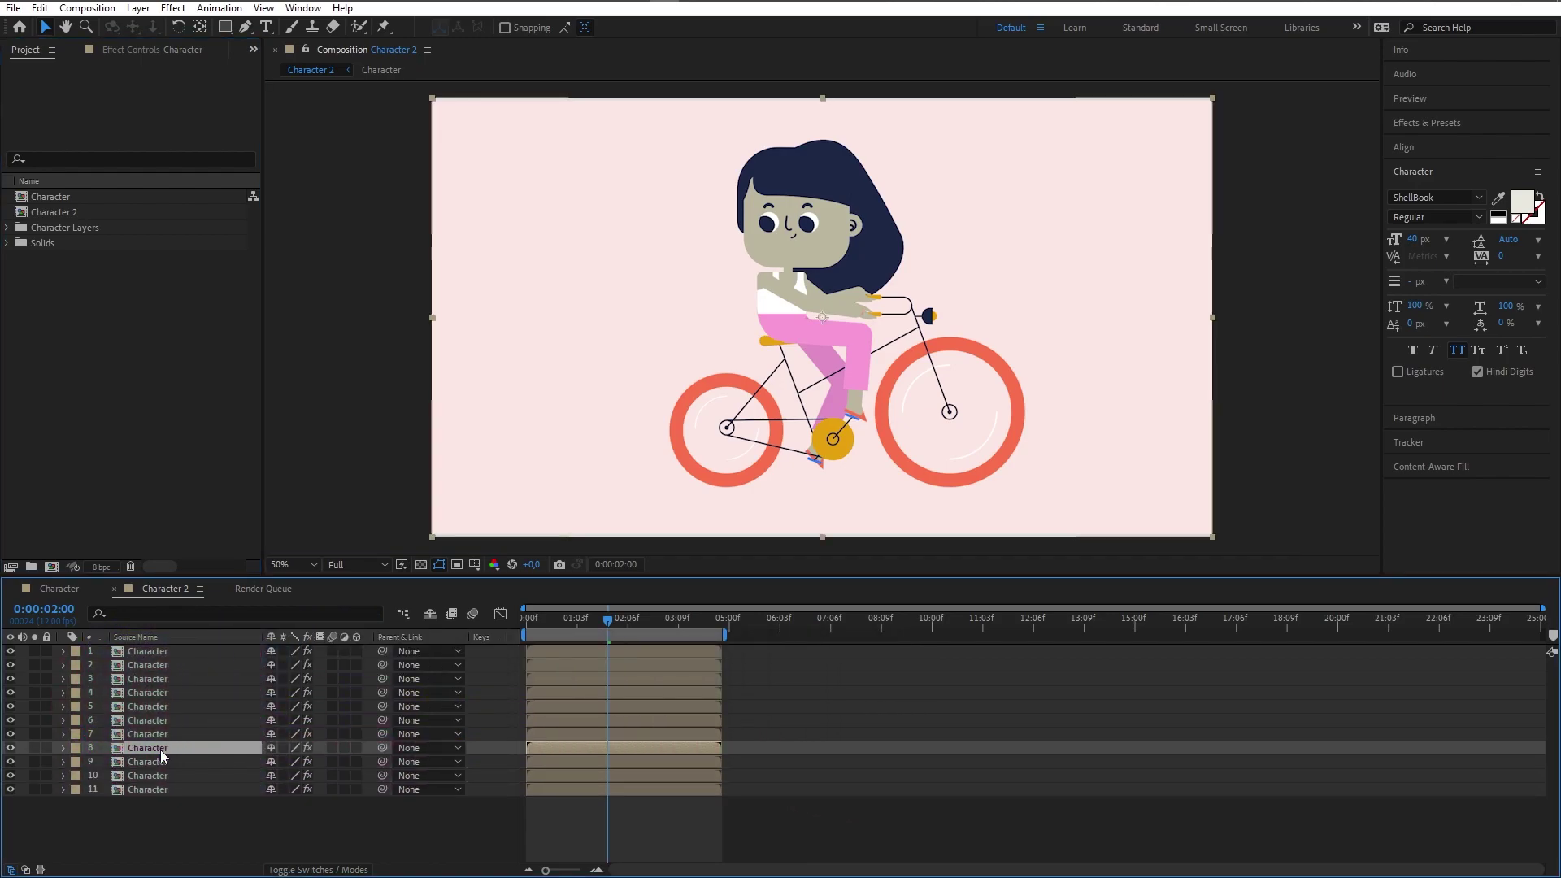
pyautogui.hotkey('ctrl', 'd')
pyautogui.hotkey('ctrl', 'd')
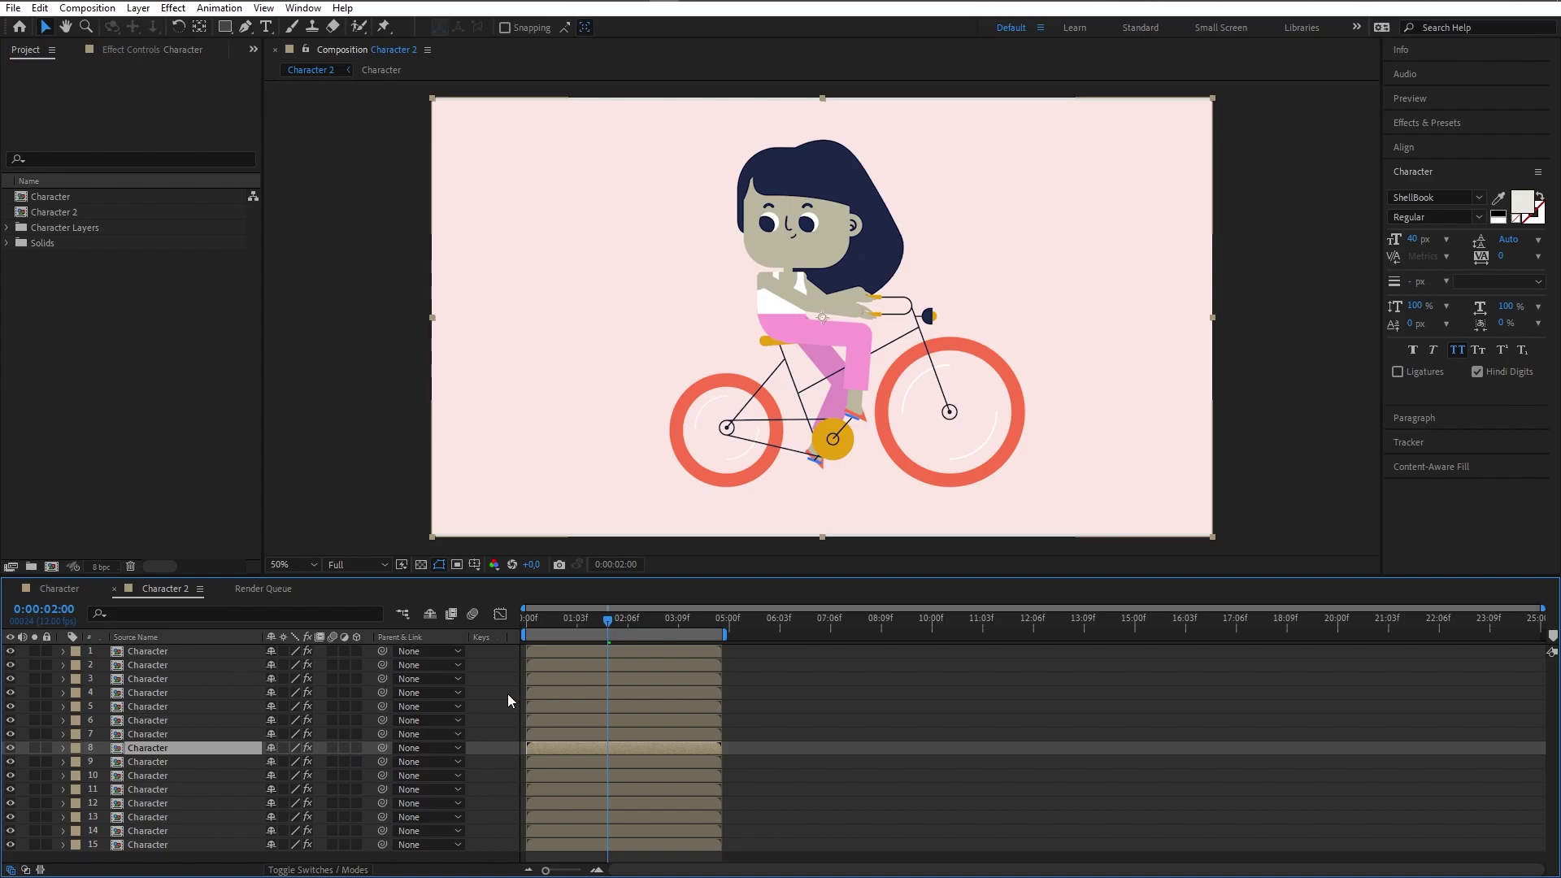
pyautogui.click(506, 695)
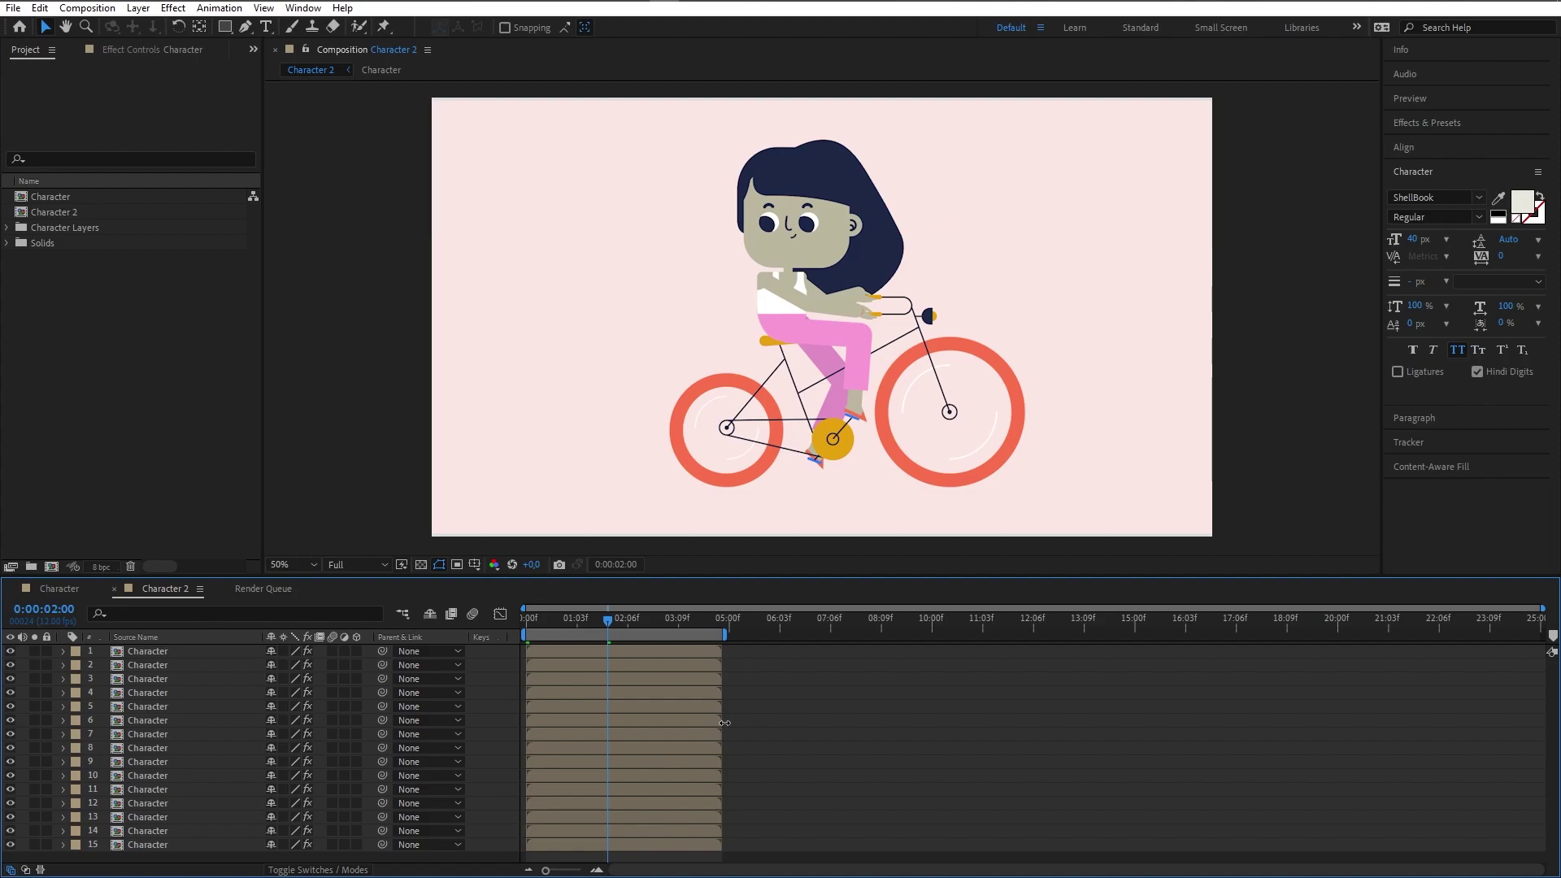
# Preview the Character 2 animation twice, stopping with the time back at 0:00:00:00
pyautogui.press('space')
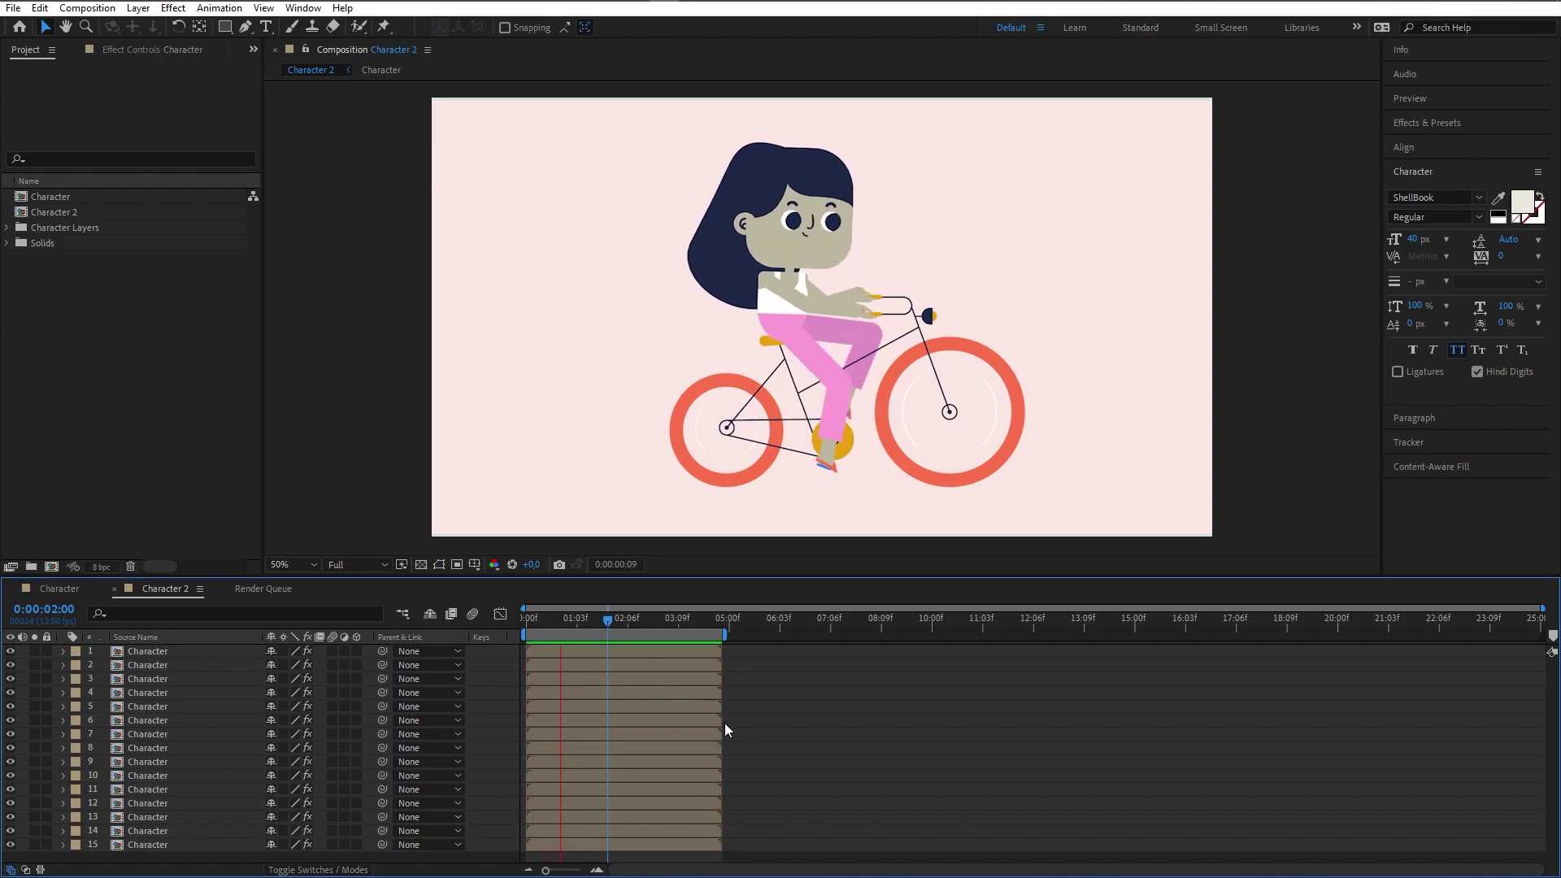
pyautogui.press('space')
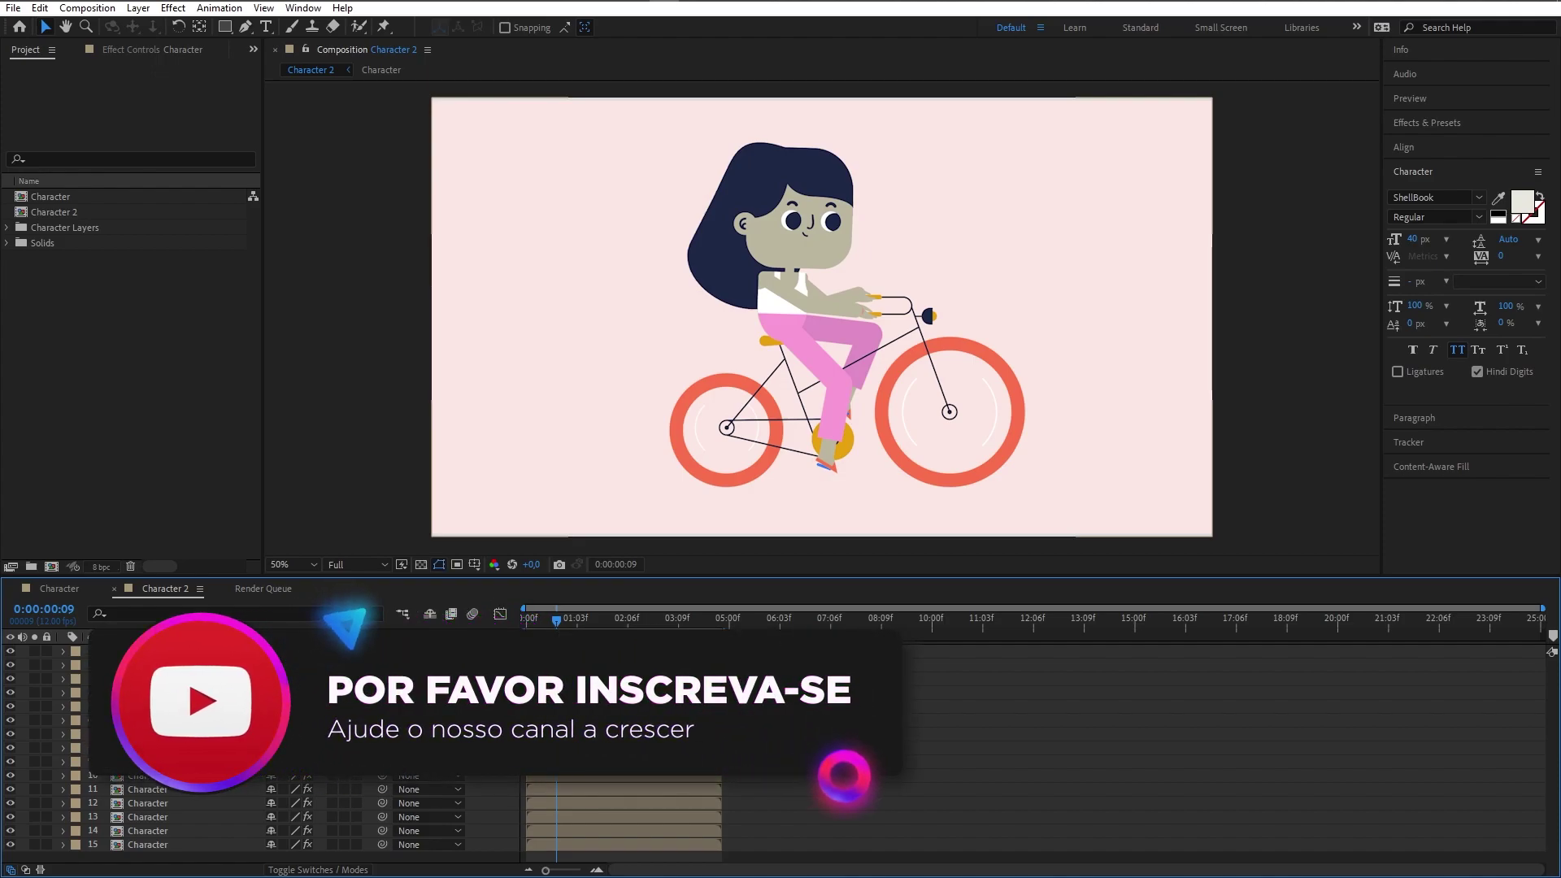
pyautogui.press('space')
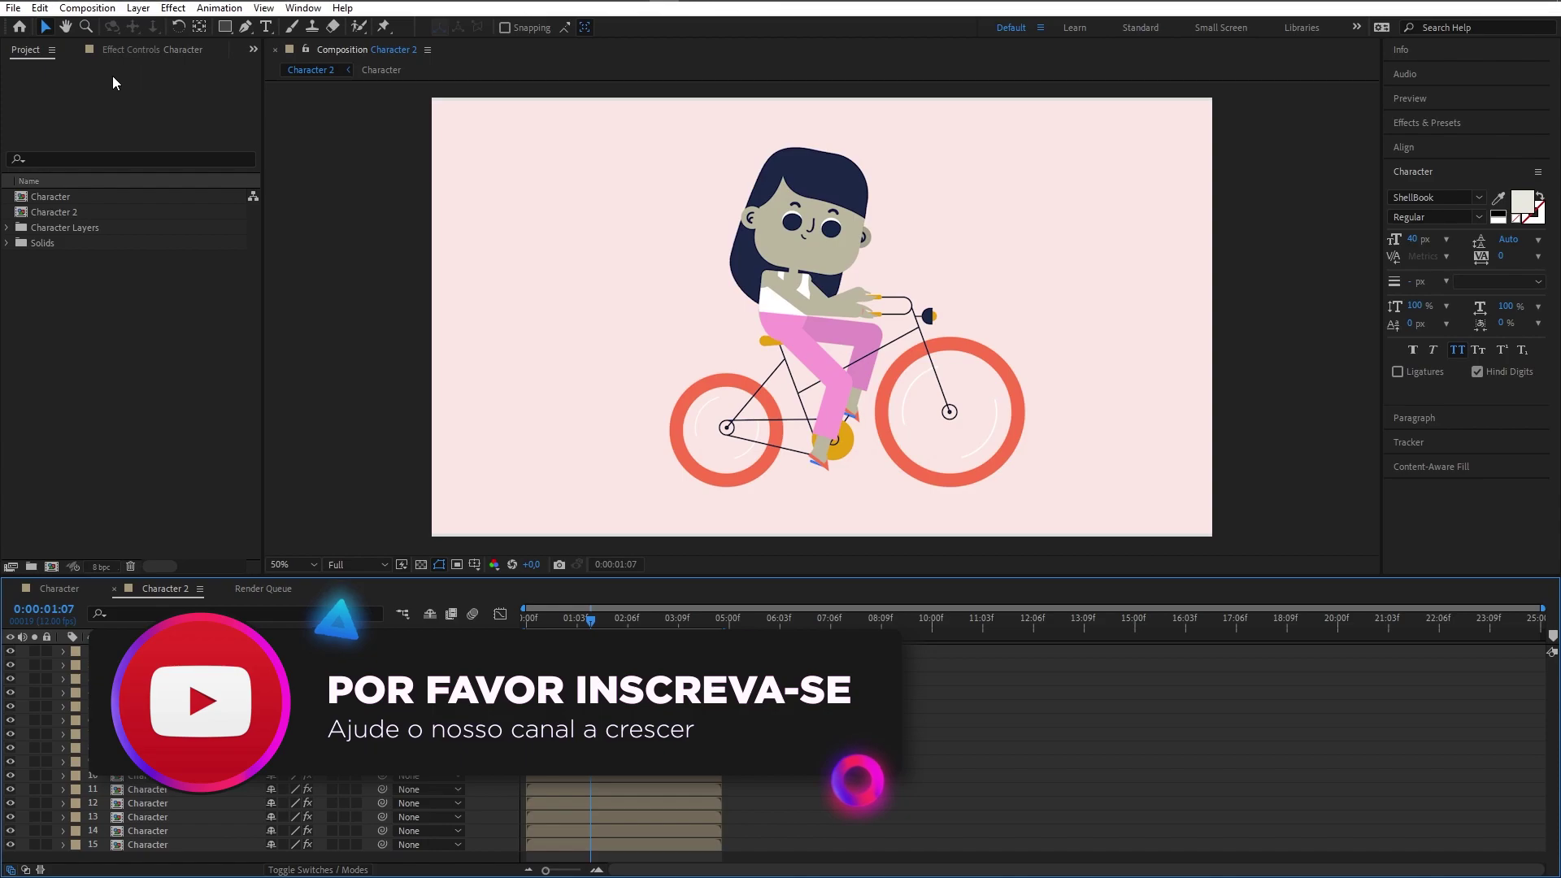
pyautogui.press('space')
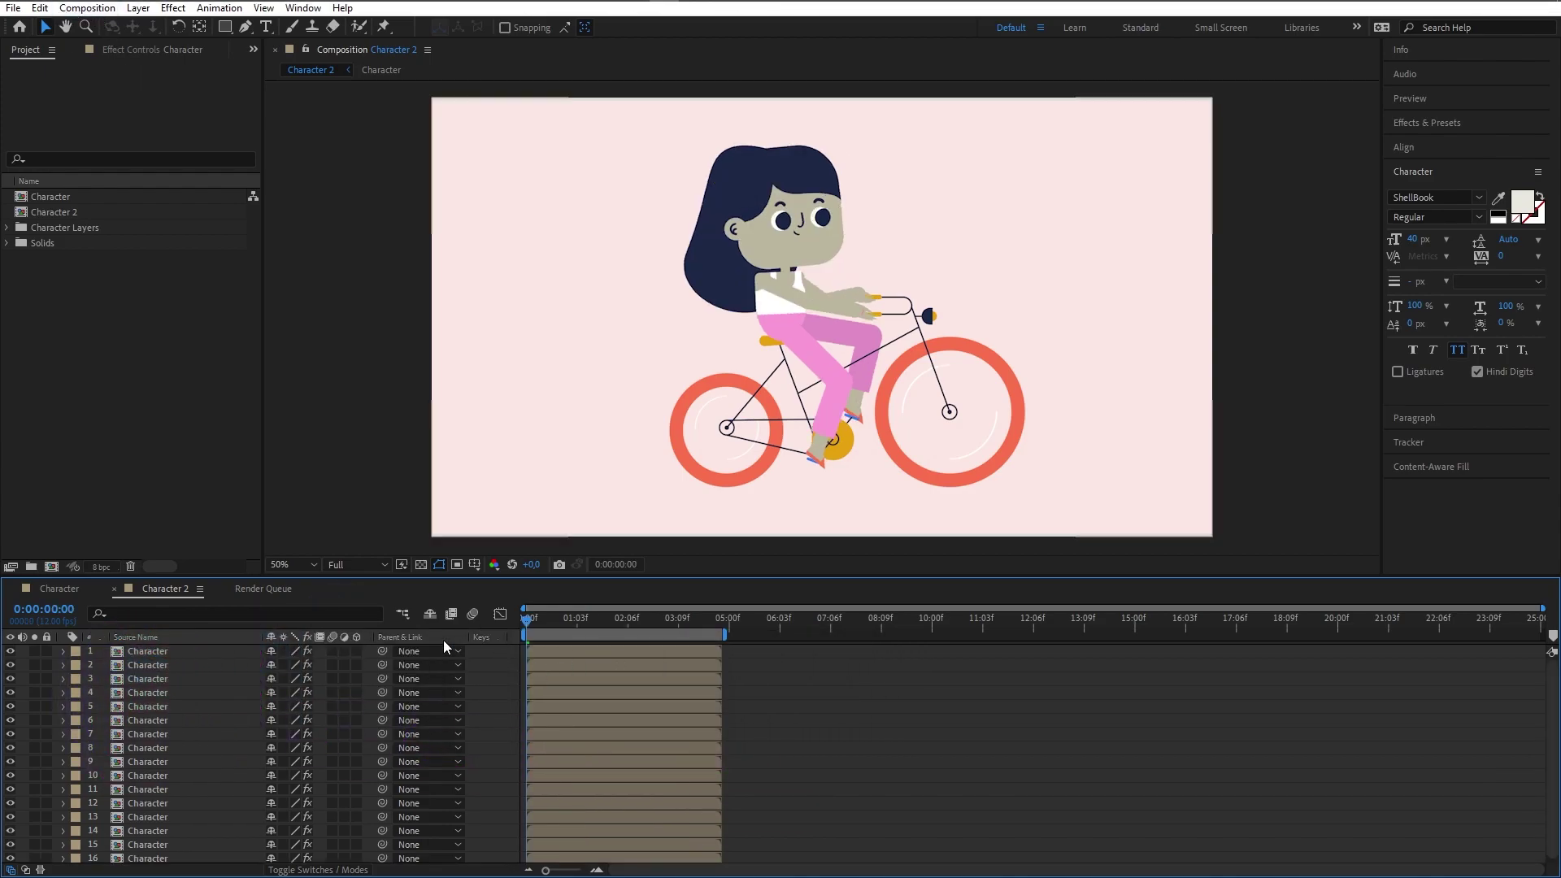
# Open the Character comp and create a Movie proxy of it, queuing an AVI render job
pyautogui.click(97, 296)
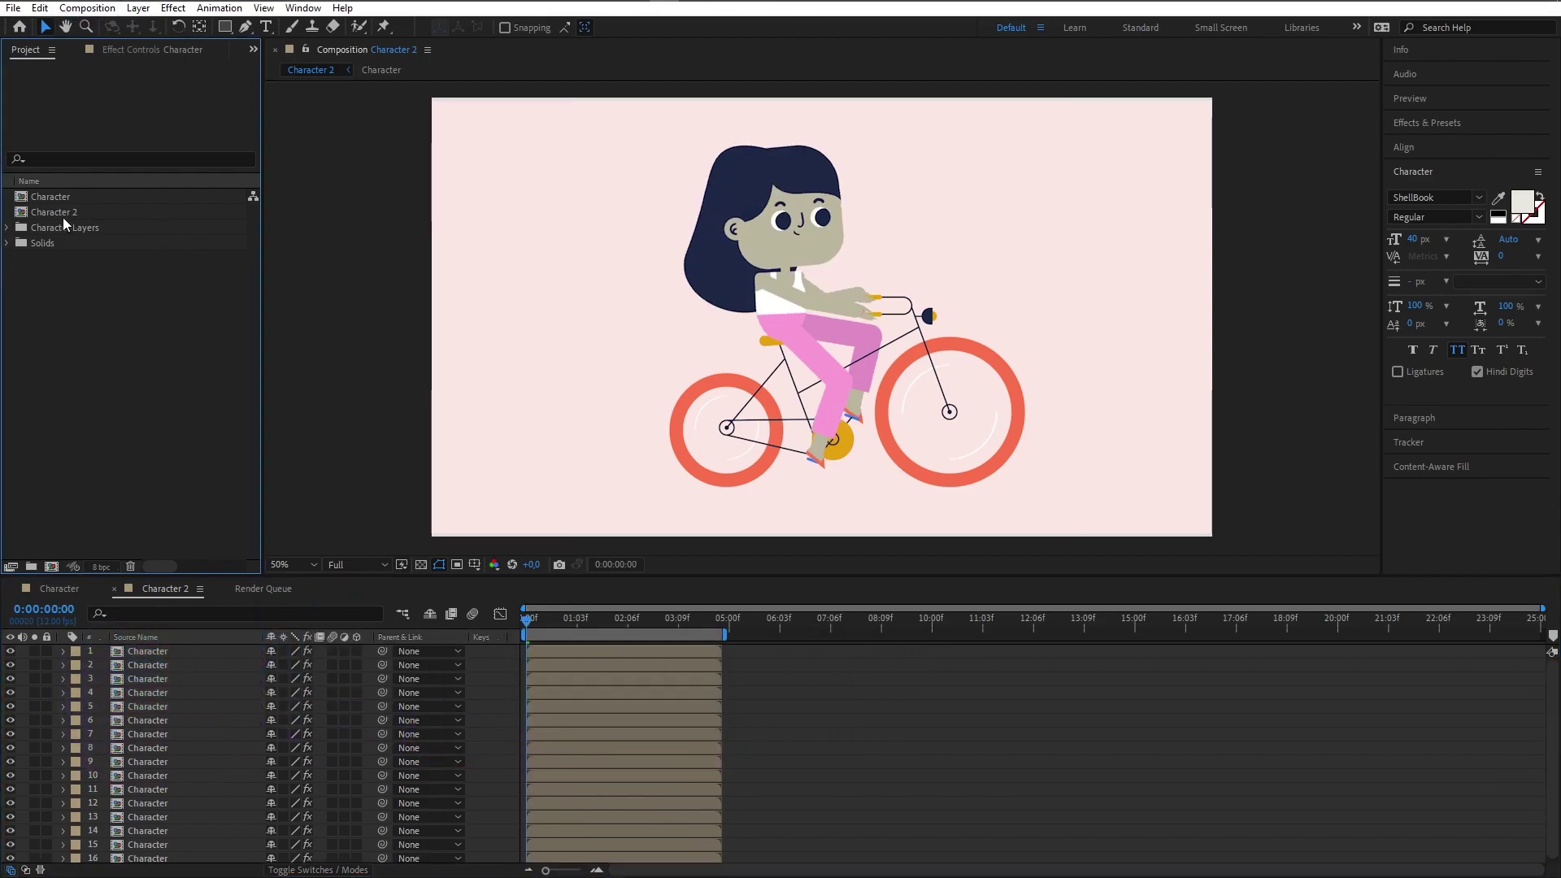
pyautogui.doubleClick(50, 197)
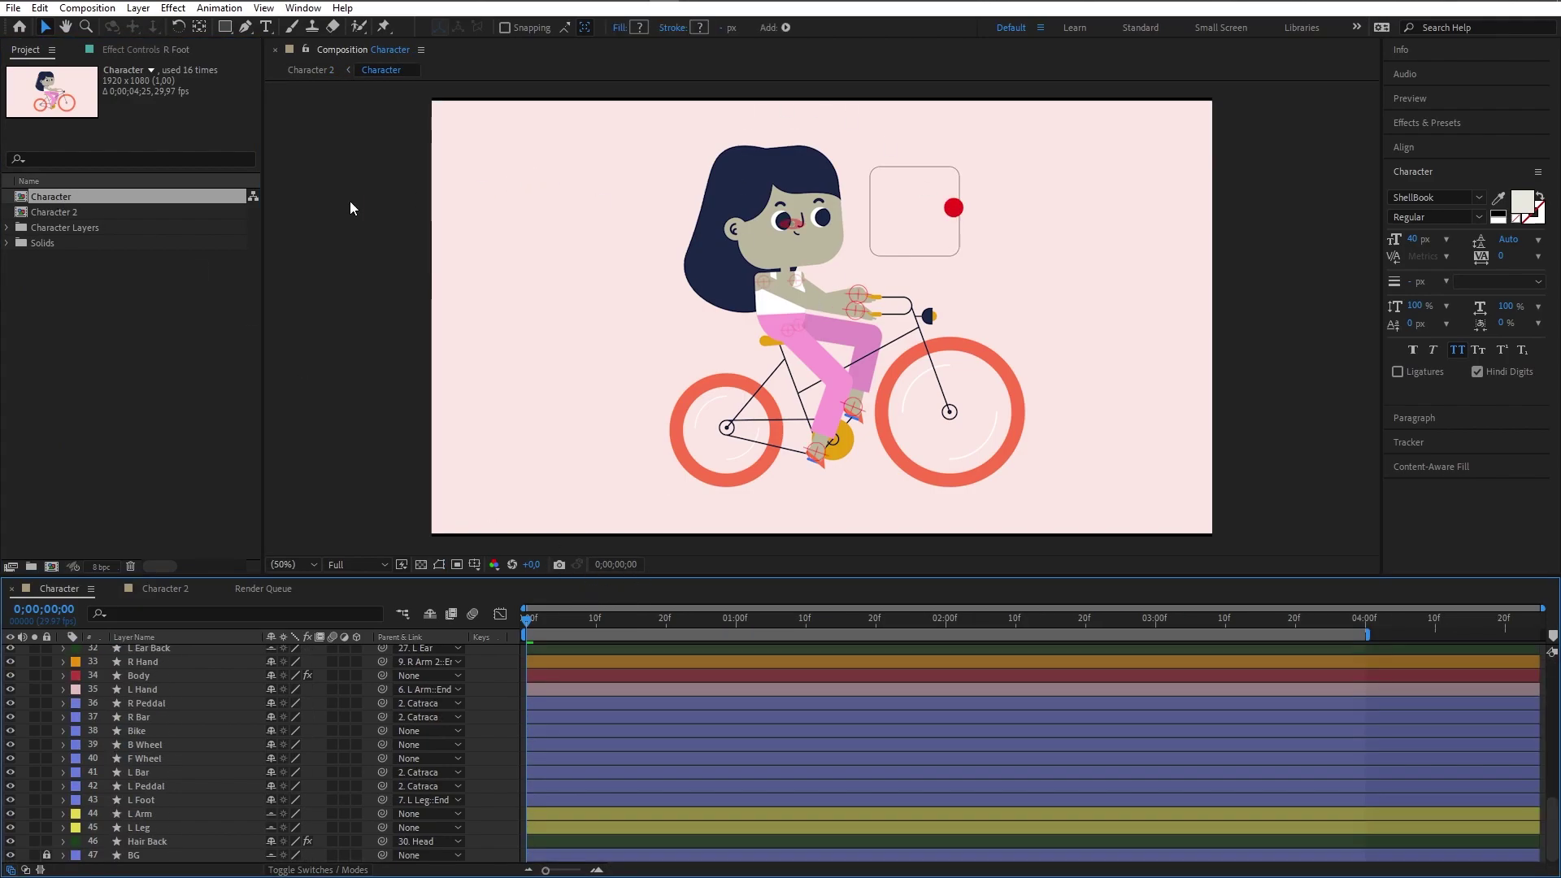
pyautogui.click(97, 196)
pyautogui.rightClick(50, 198)
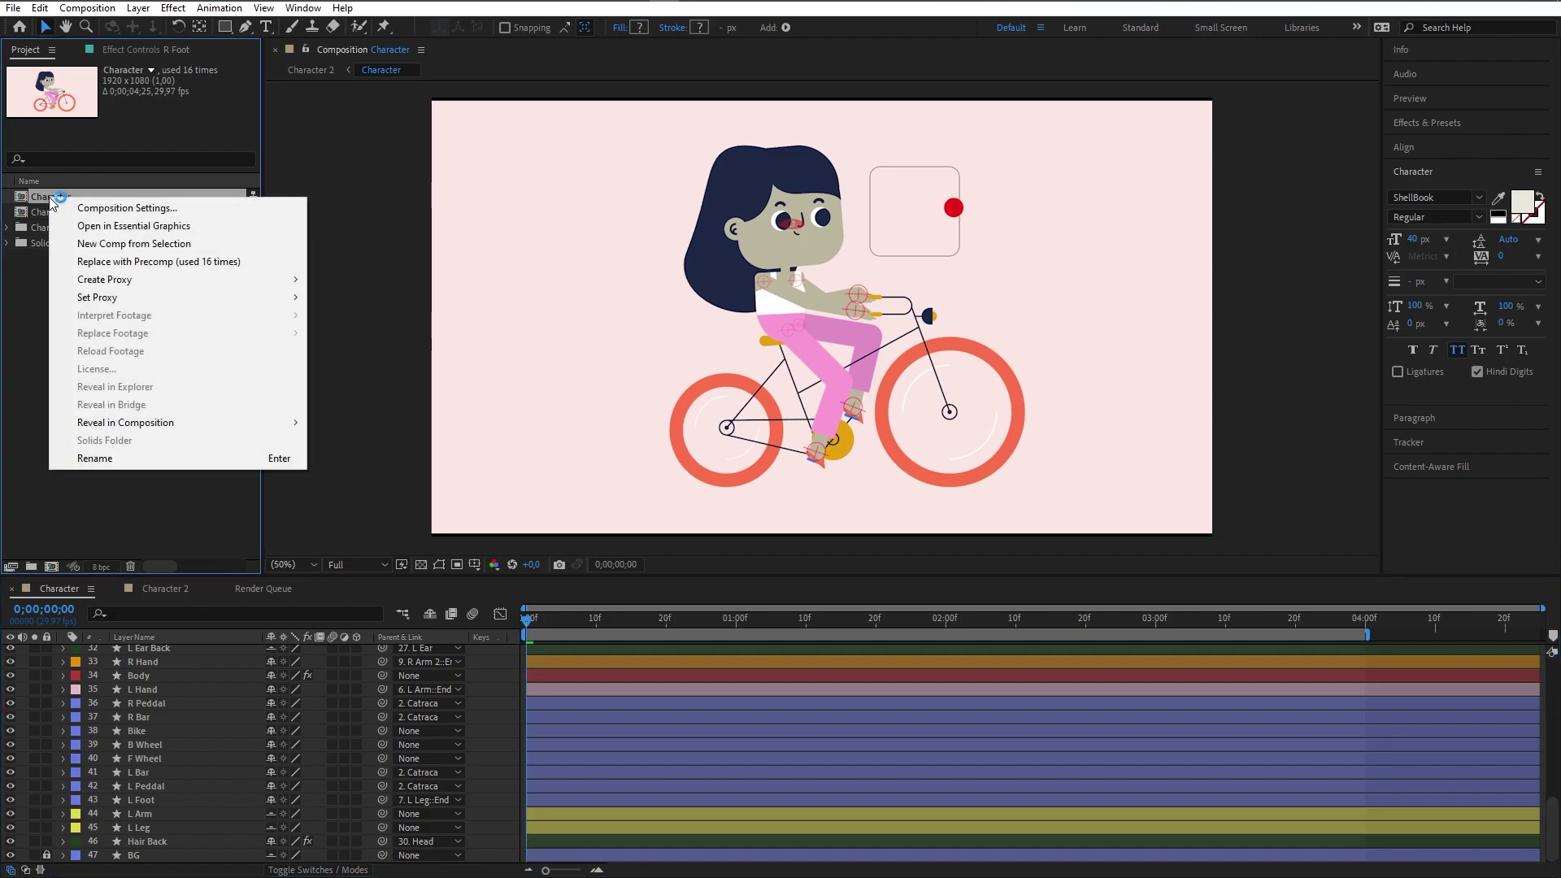
pyautogui.moveTo(136, 282)
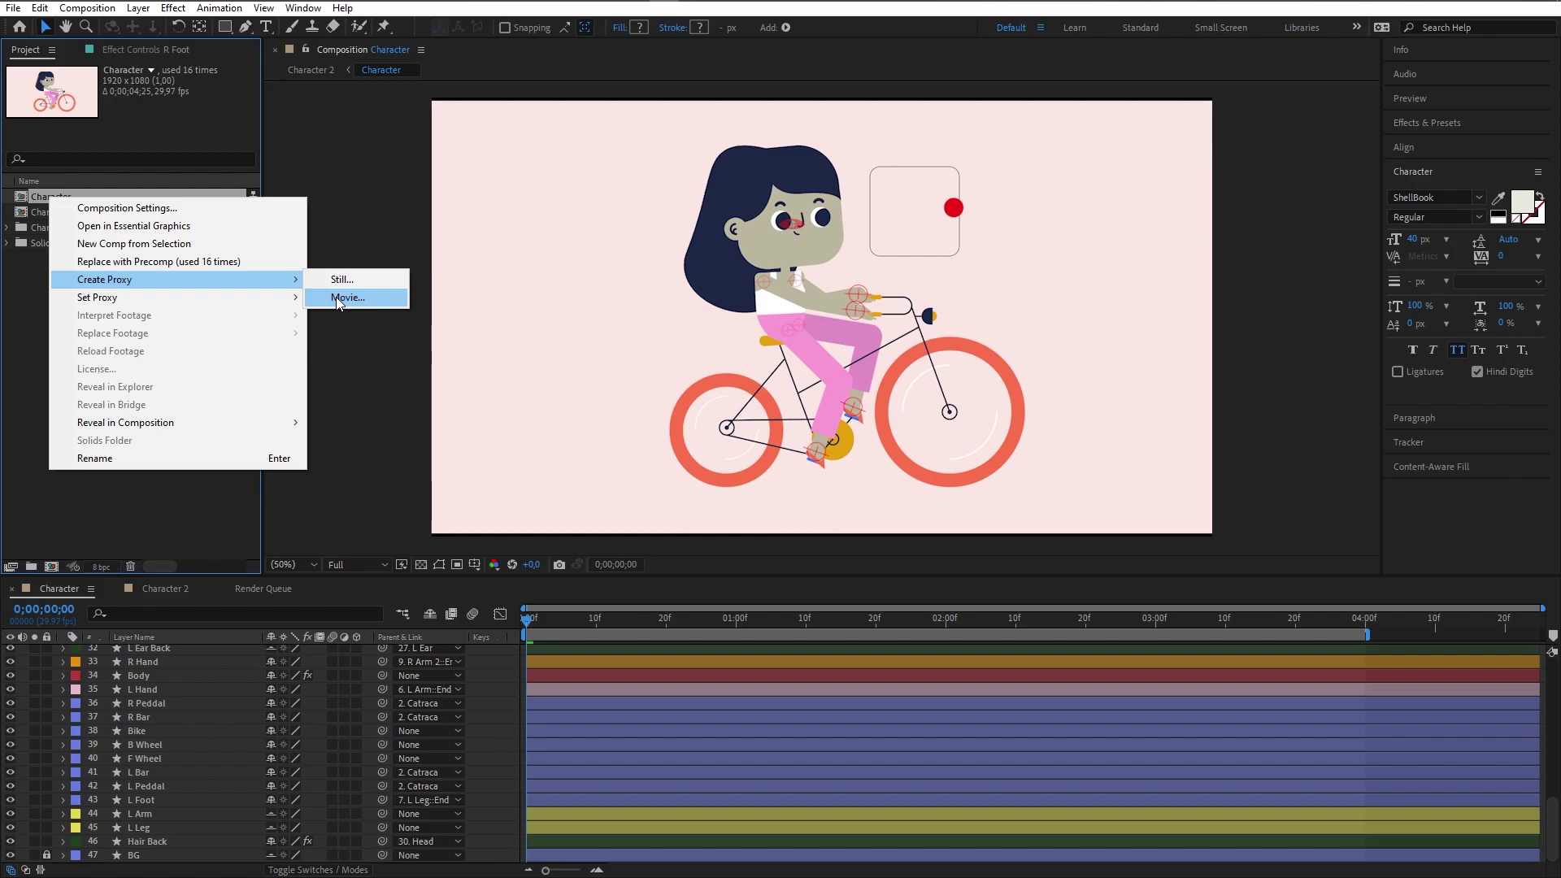
pyautogui.click(337, 298)
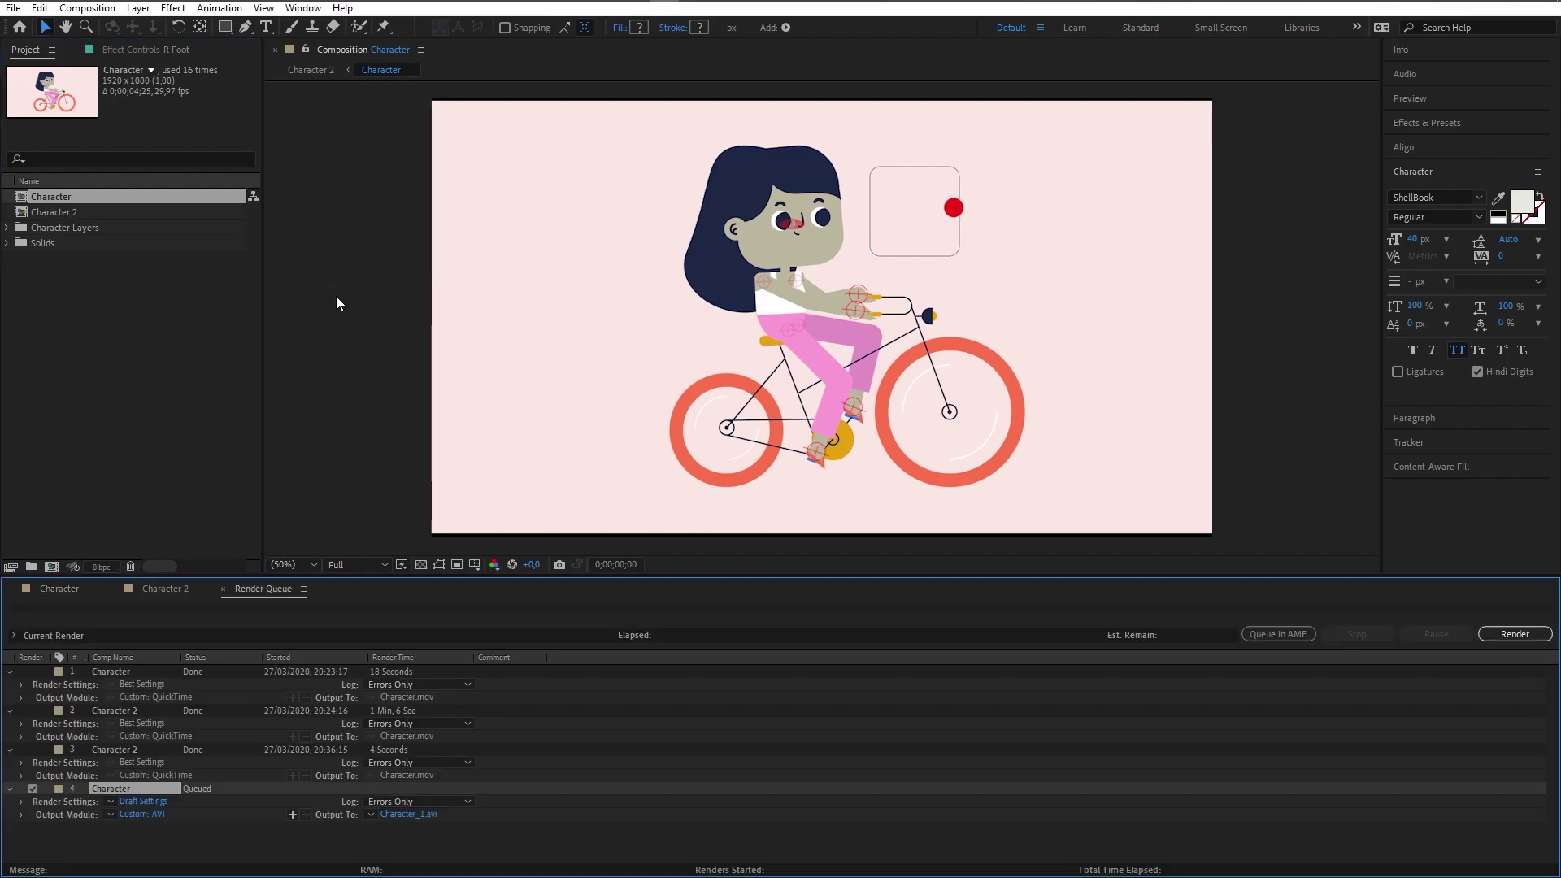
# Delete the three finished render jobs, items 1–3, from the Render Queue
pyautogui.click(124, 751)
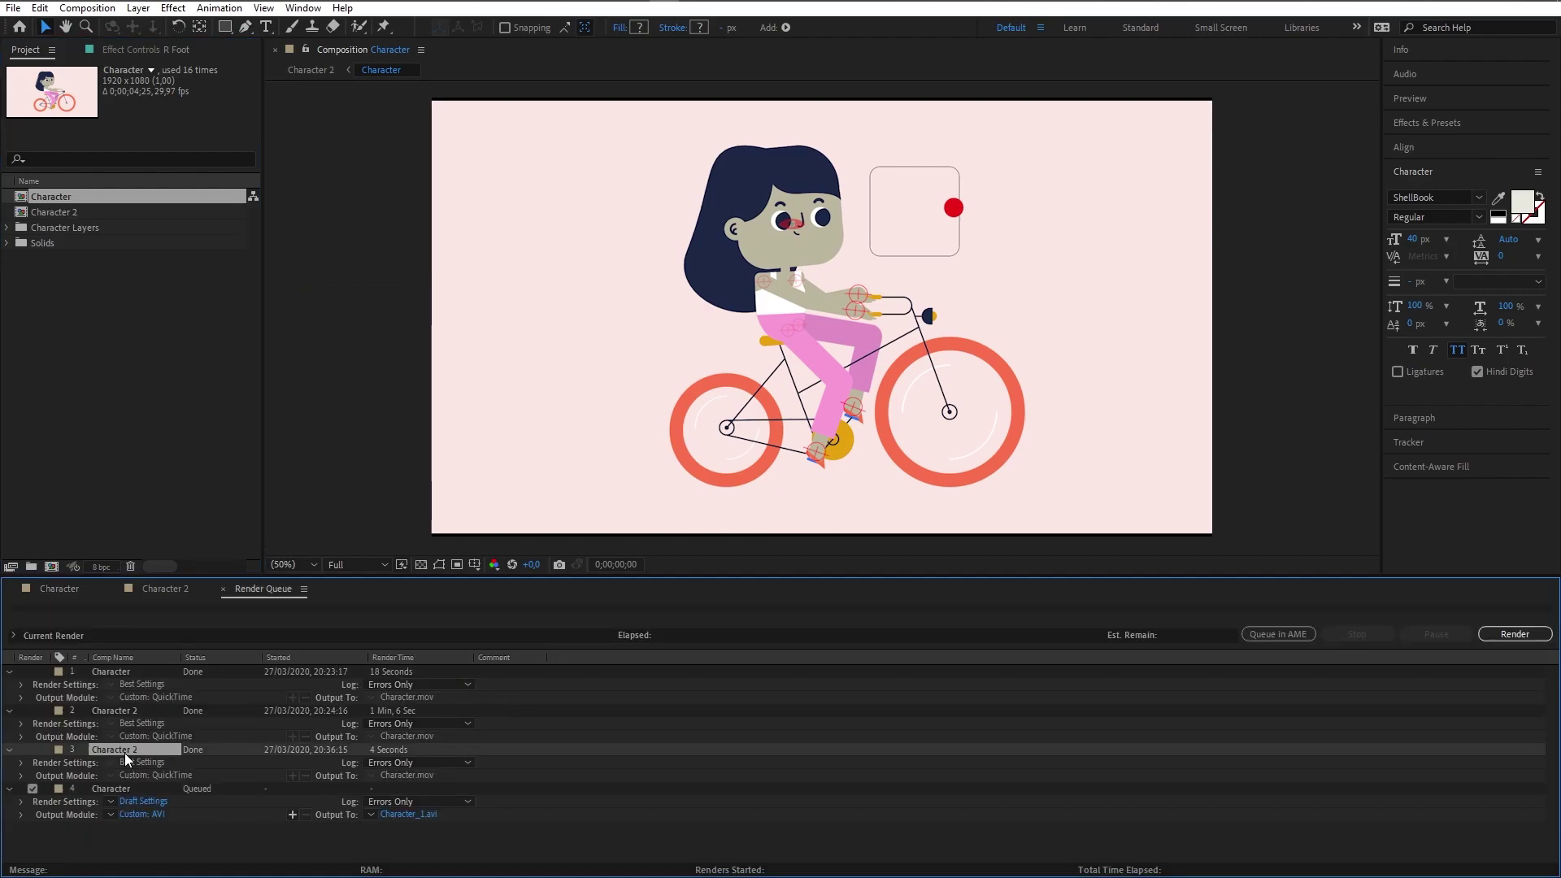
pyautogui.keyDown('shift'); pyautogui.click(125, 671); pyautogui.keyUp('shift')
pyautogui.press('Delete')
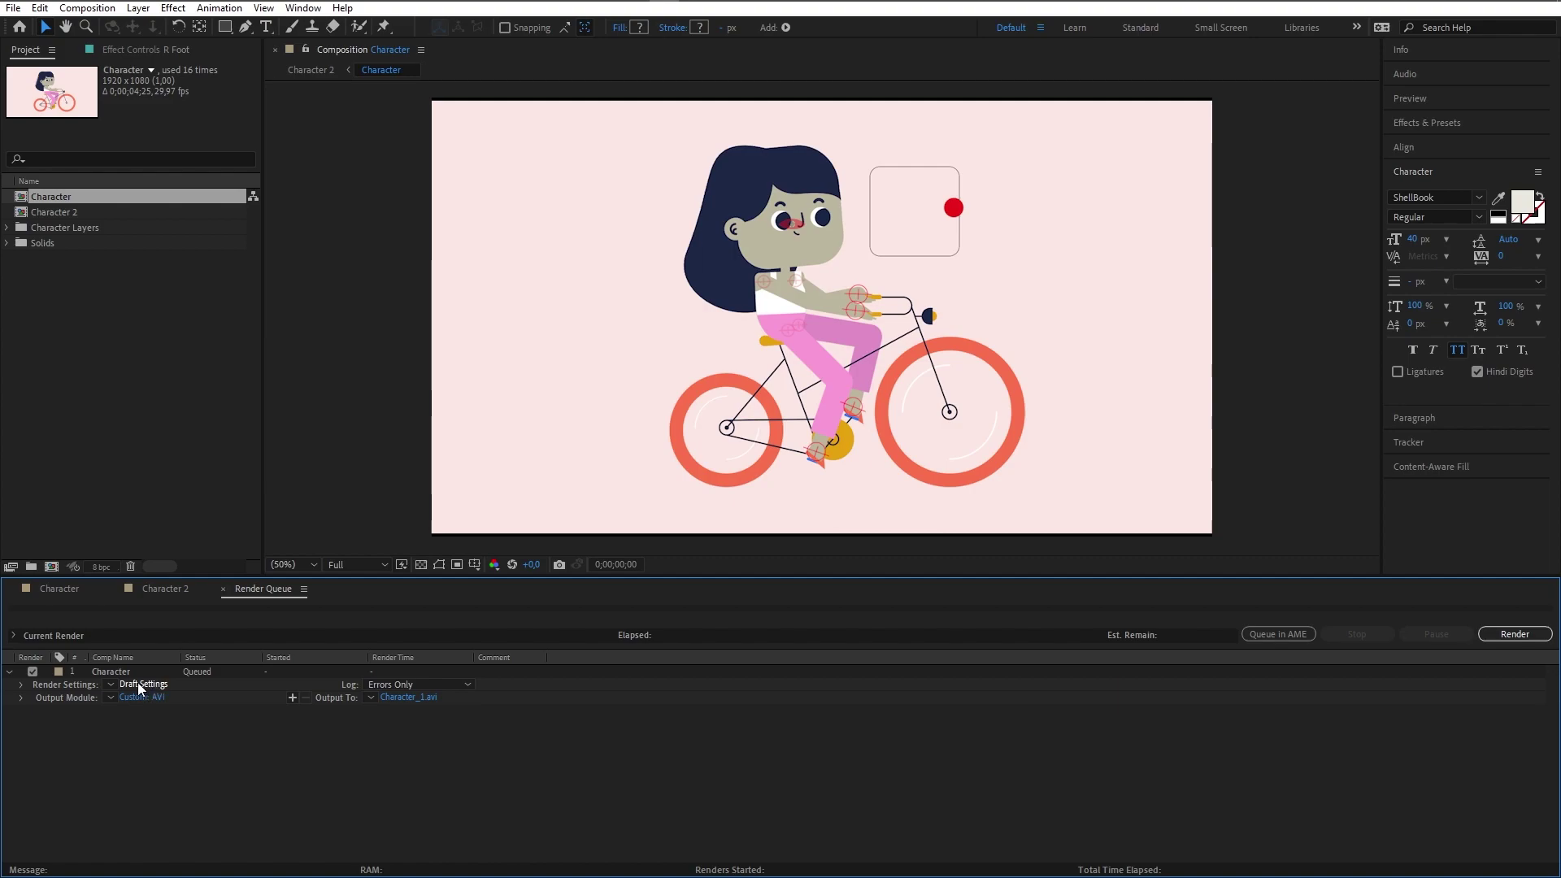
# Set the Character proxy job to Best Settings and save its output as Character.avi
pyautogui.click(111, 684)
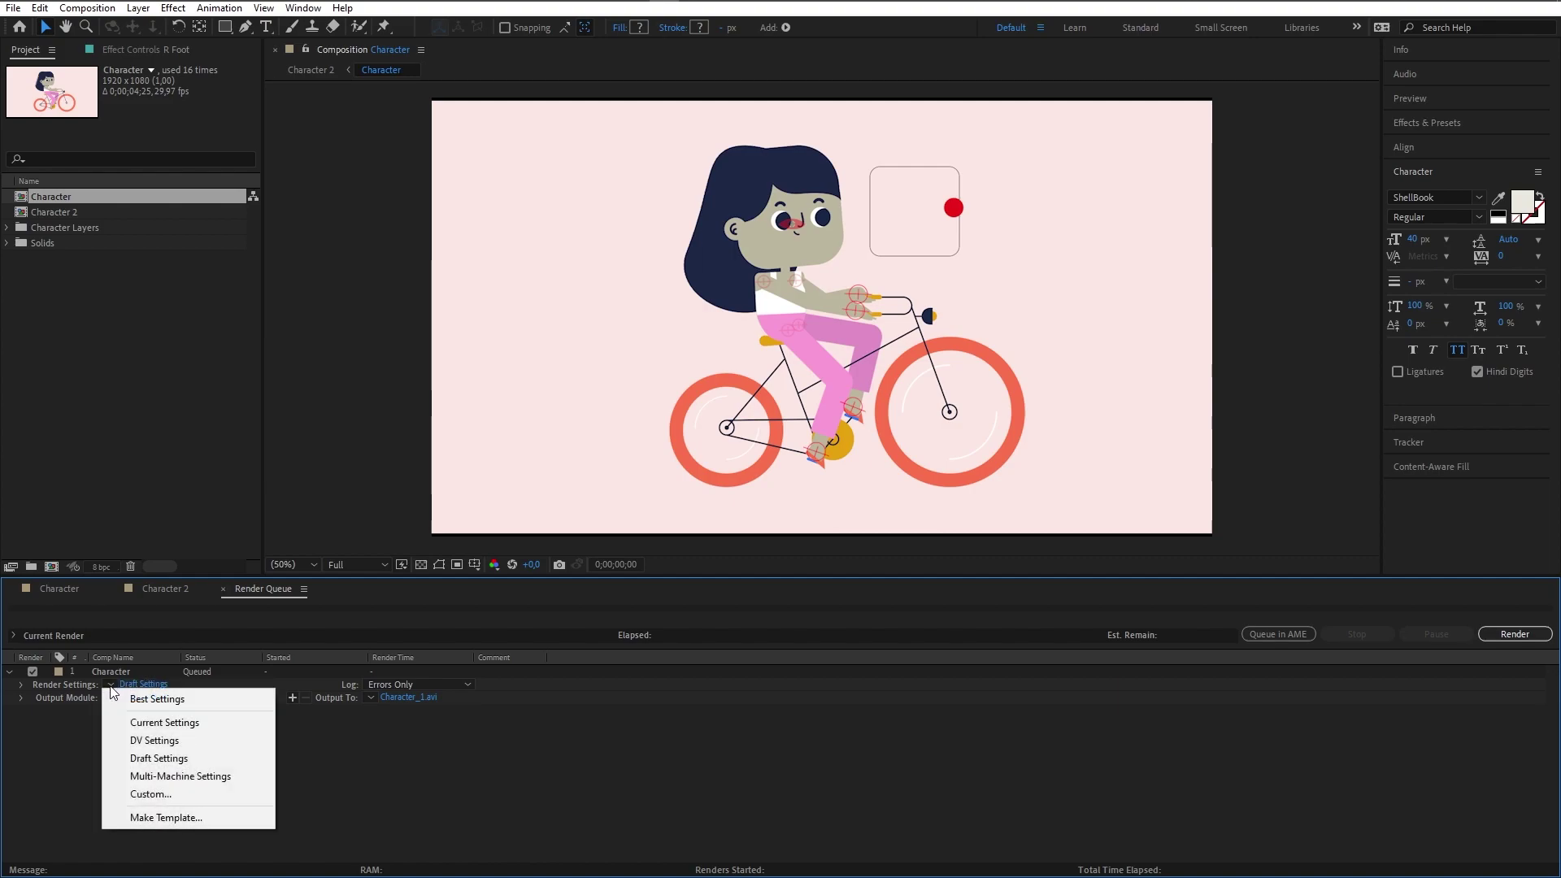
pyautogui.click(159, 699)
pyautogui.click(402, 697)
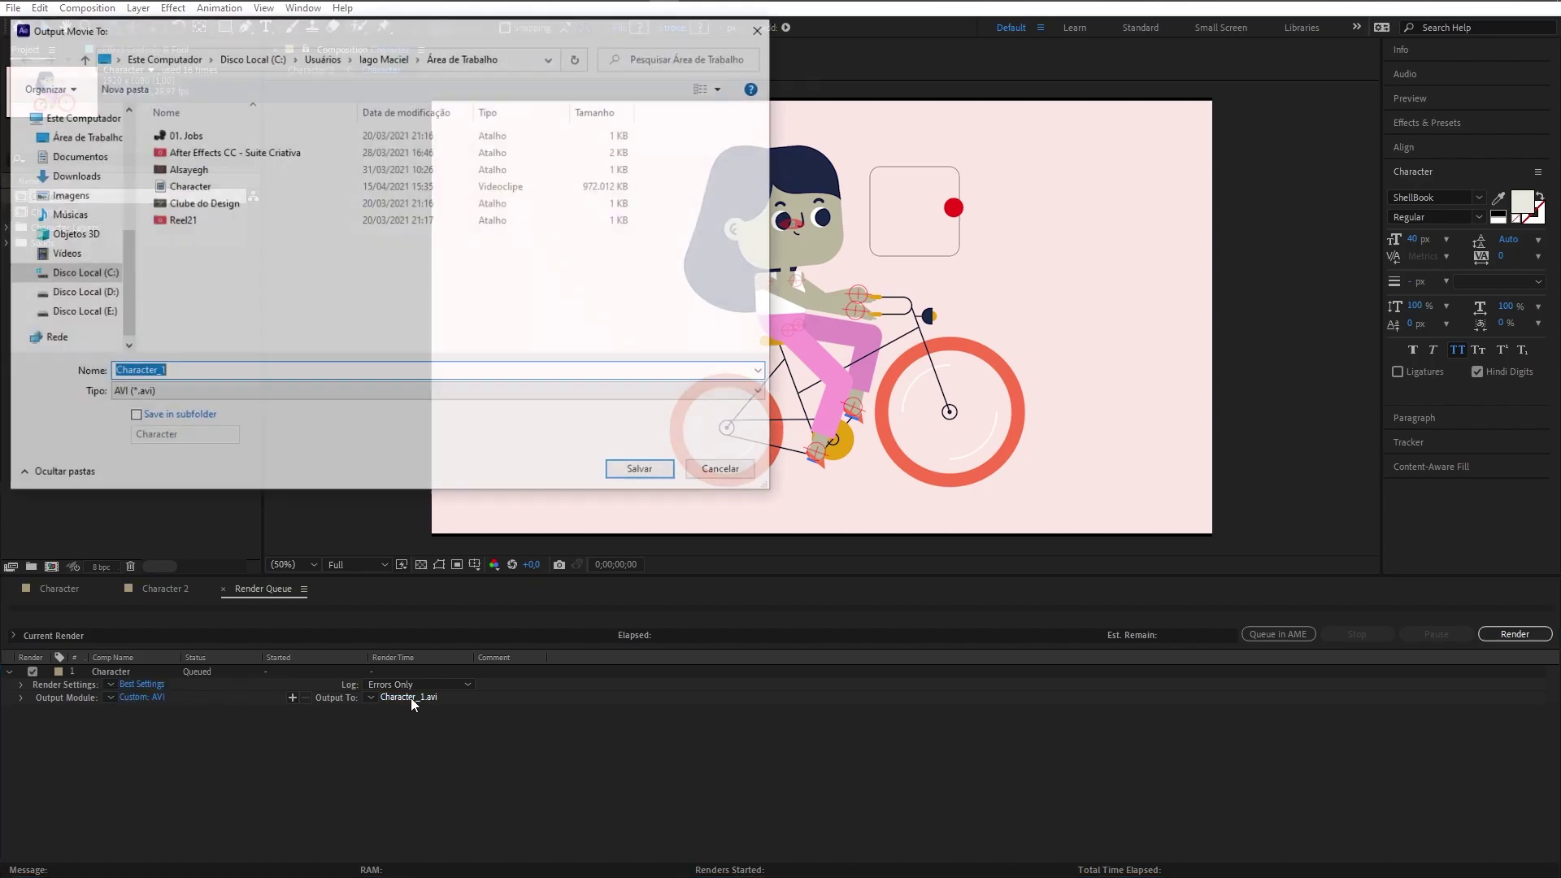
pyautogui.doubleClick(187, 186)
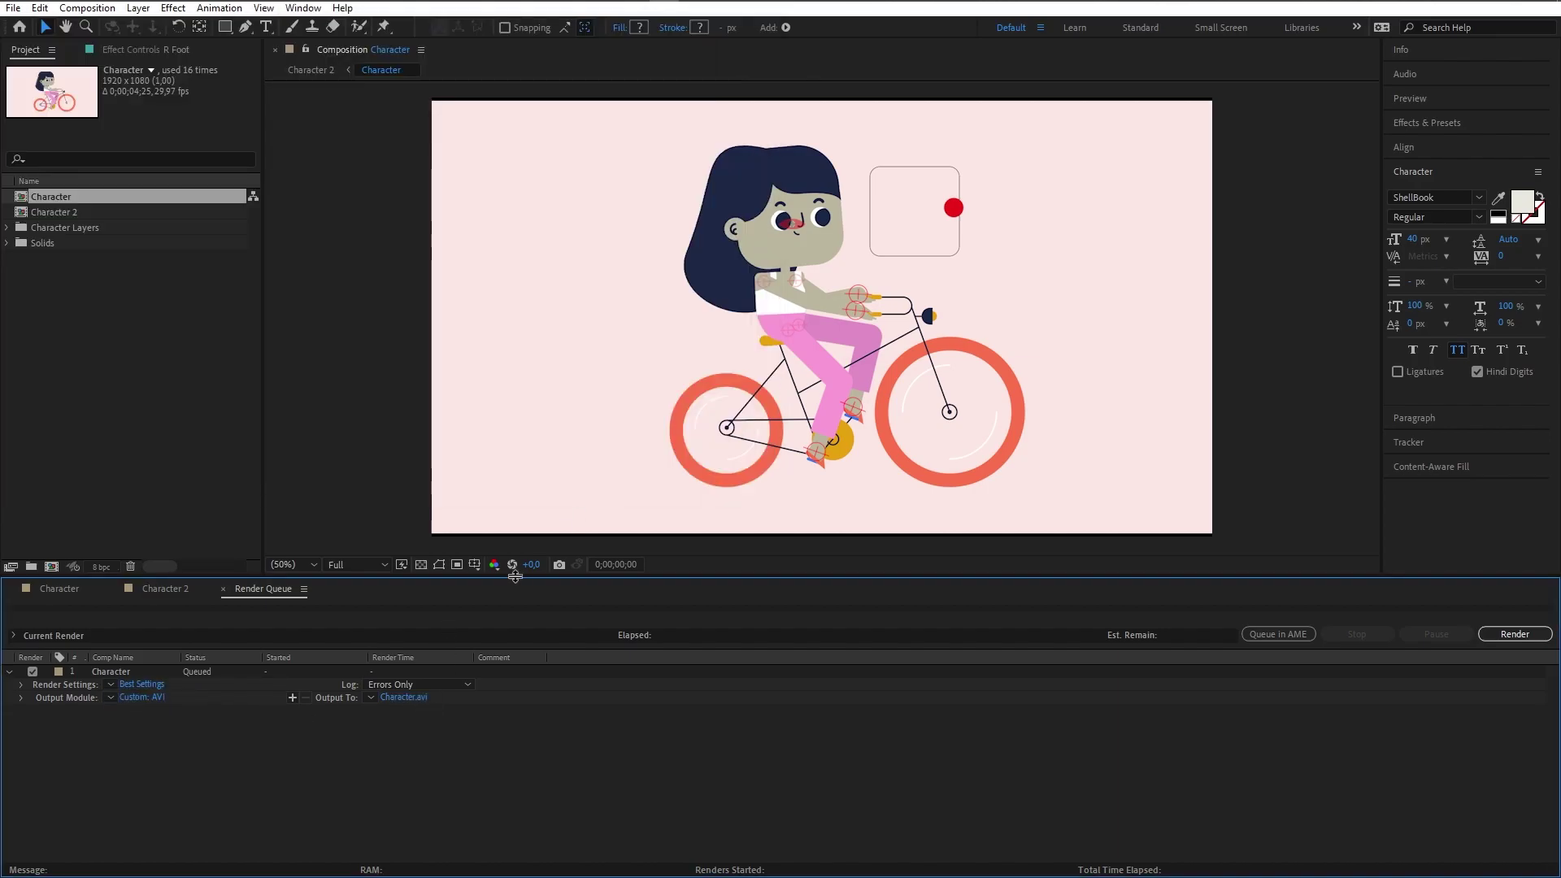
# Check the format in the Custom: AVI output module settings without changing it
pyautogui.click(142, 697)
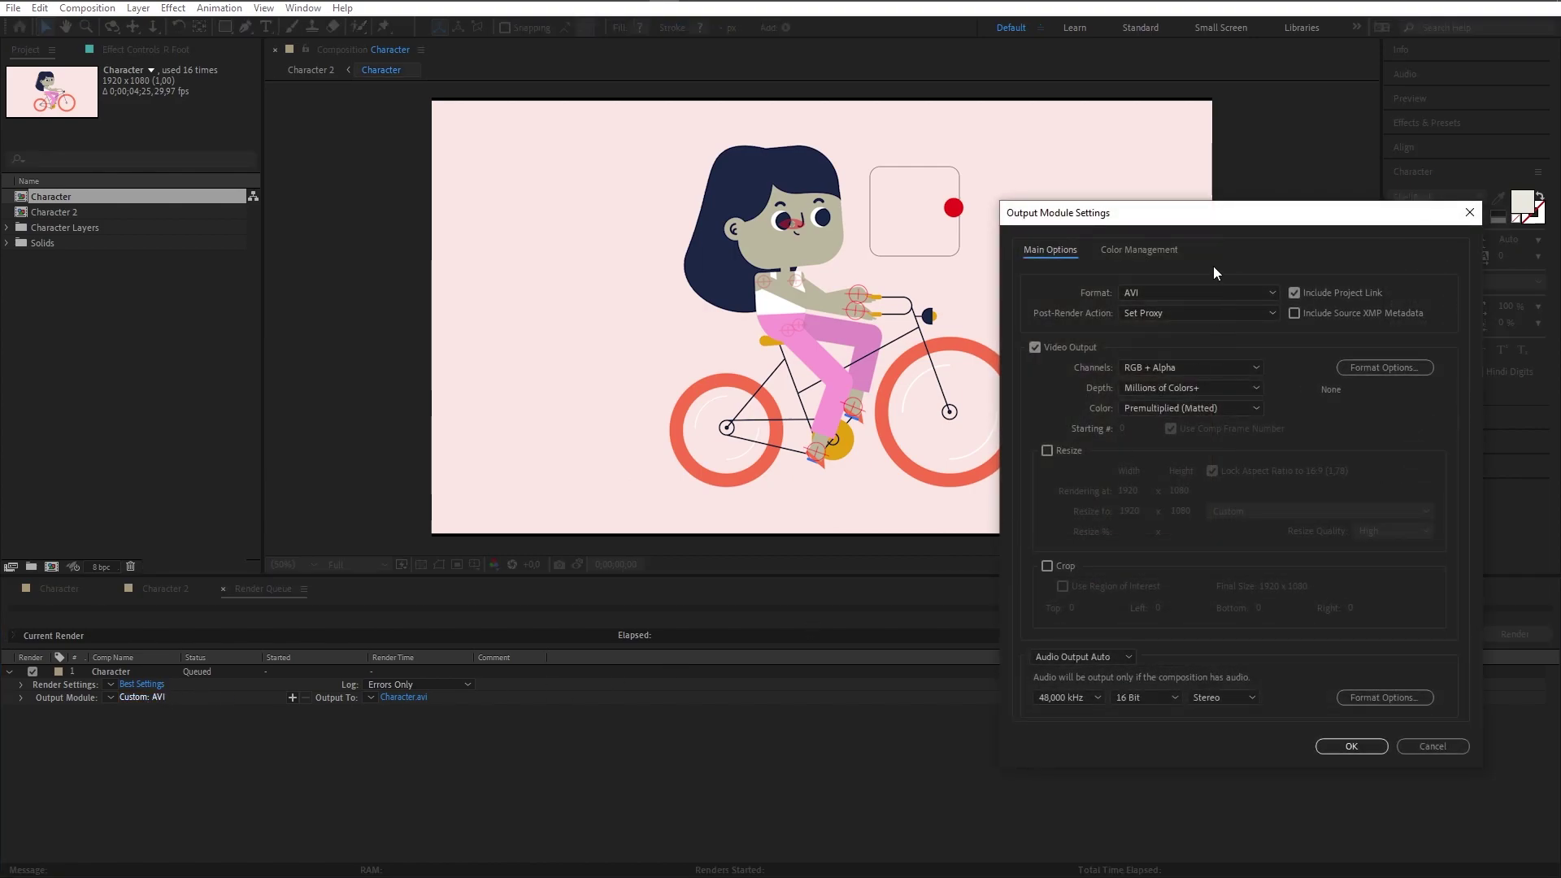
pyautogui.moveTo(1203, 213); pyautogui.dragTo(692, 191)
pyautogui.click(674, 273)
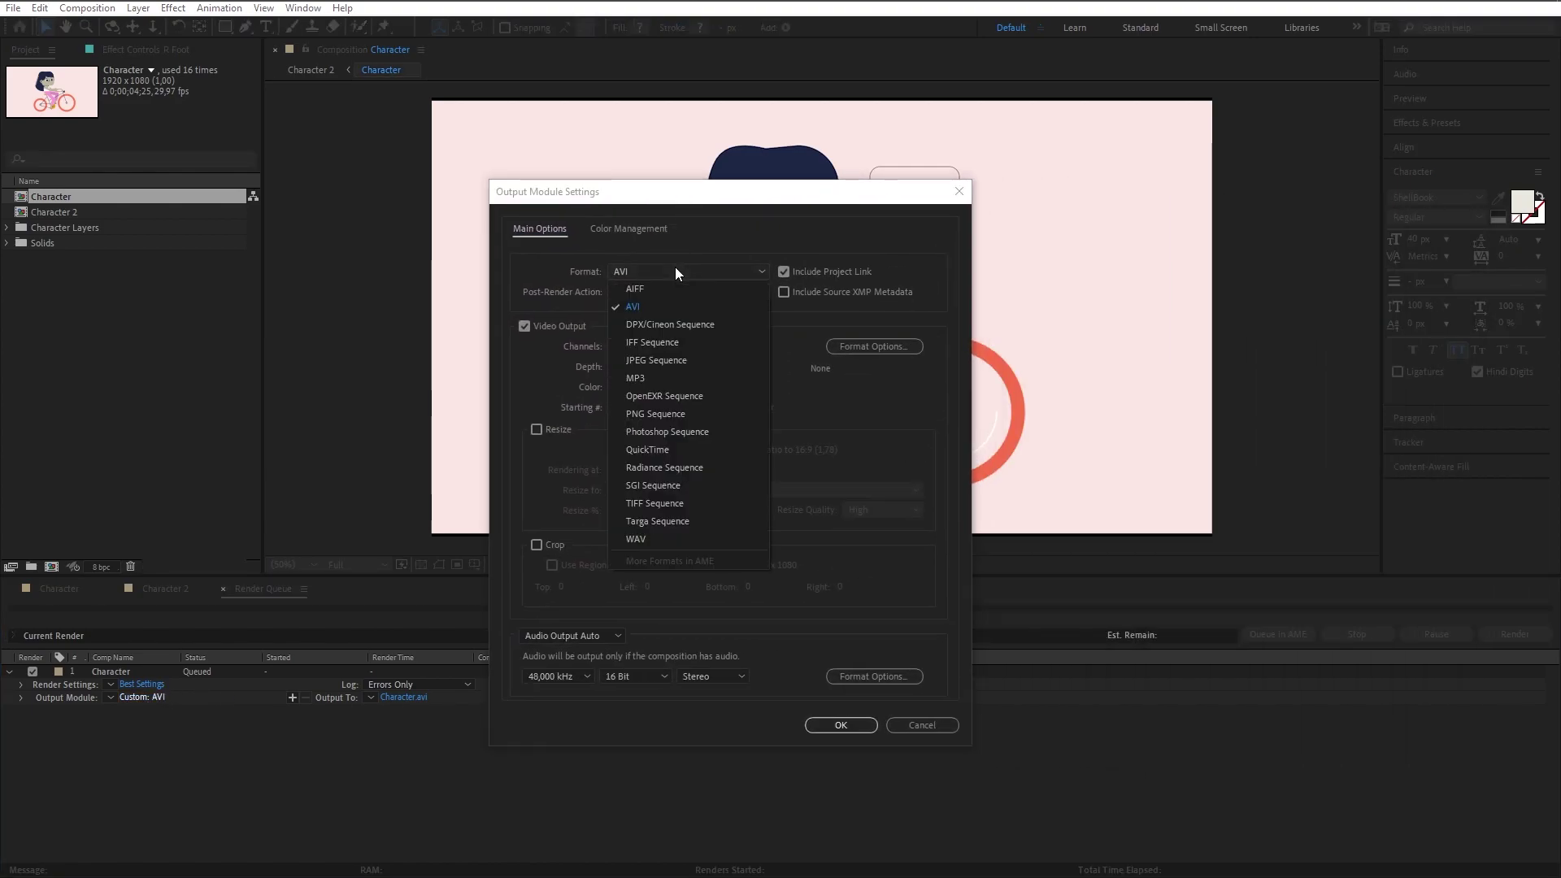
pyautogui.click(665, 454)
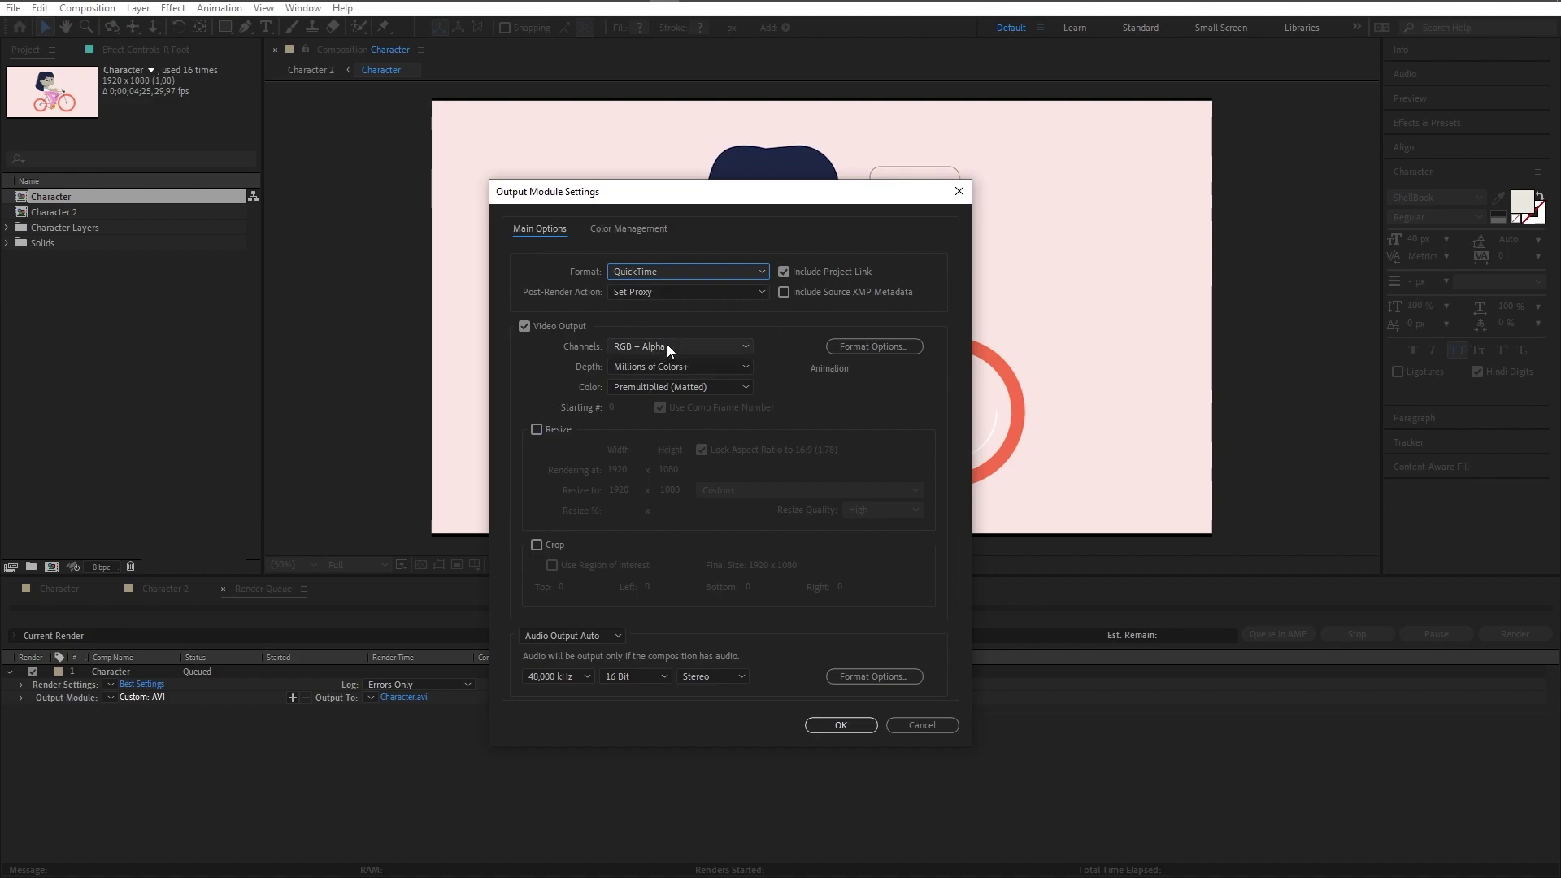
pyautogui.click(935, 724)
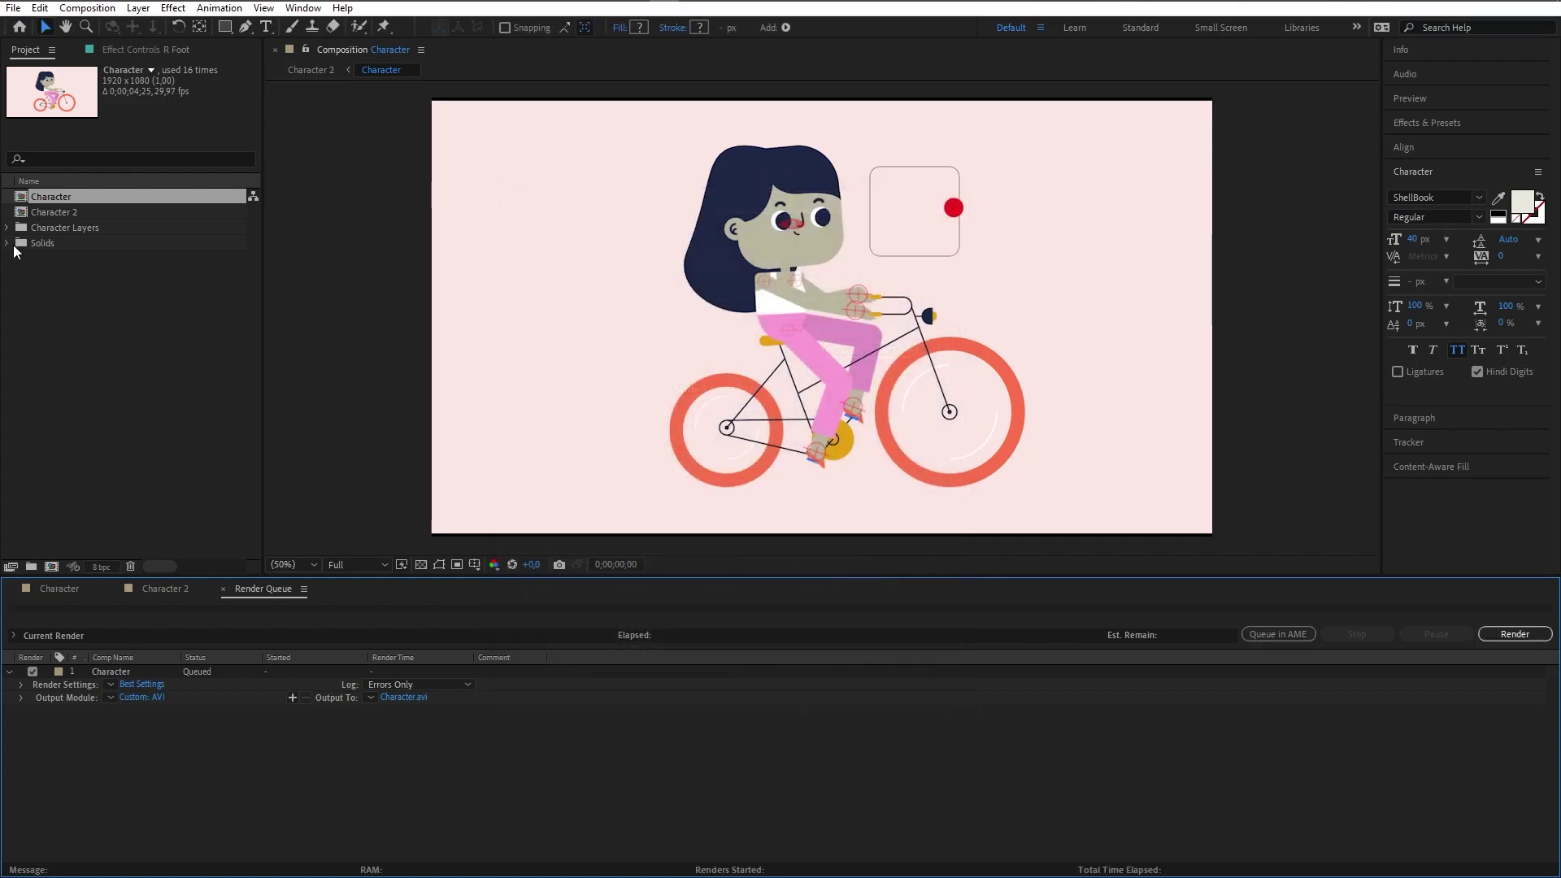
# Open the Character comp timeline and hide its BG background layer
pyautogui.doubleClick(32, 198)
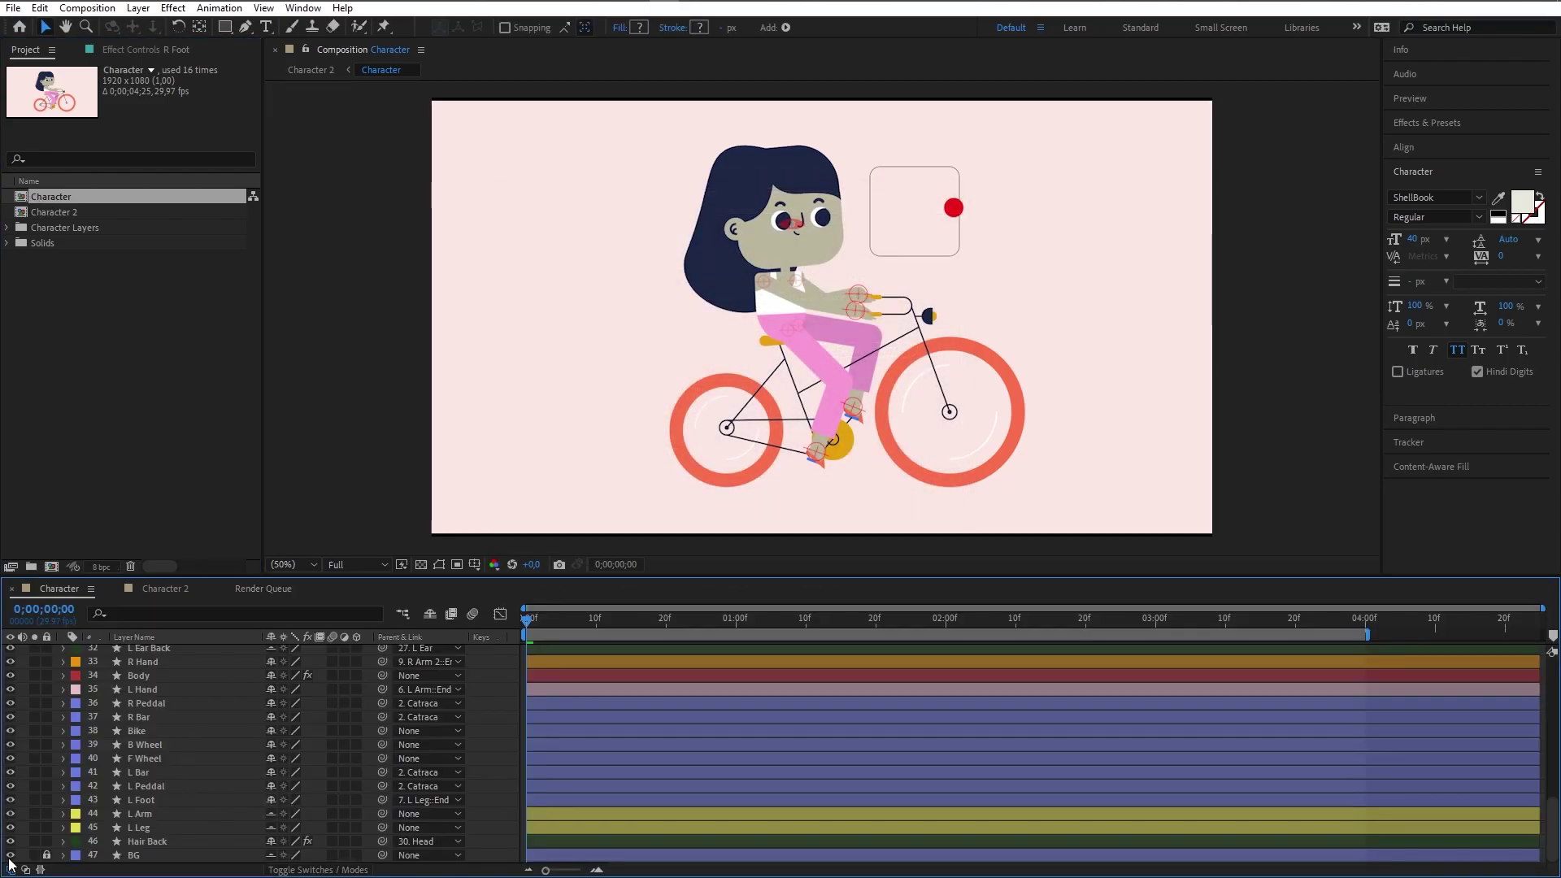
pyautogui.click(10, 856)
pyautogui.click(422, 565)
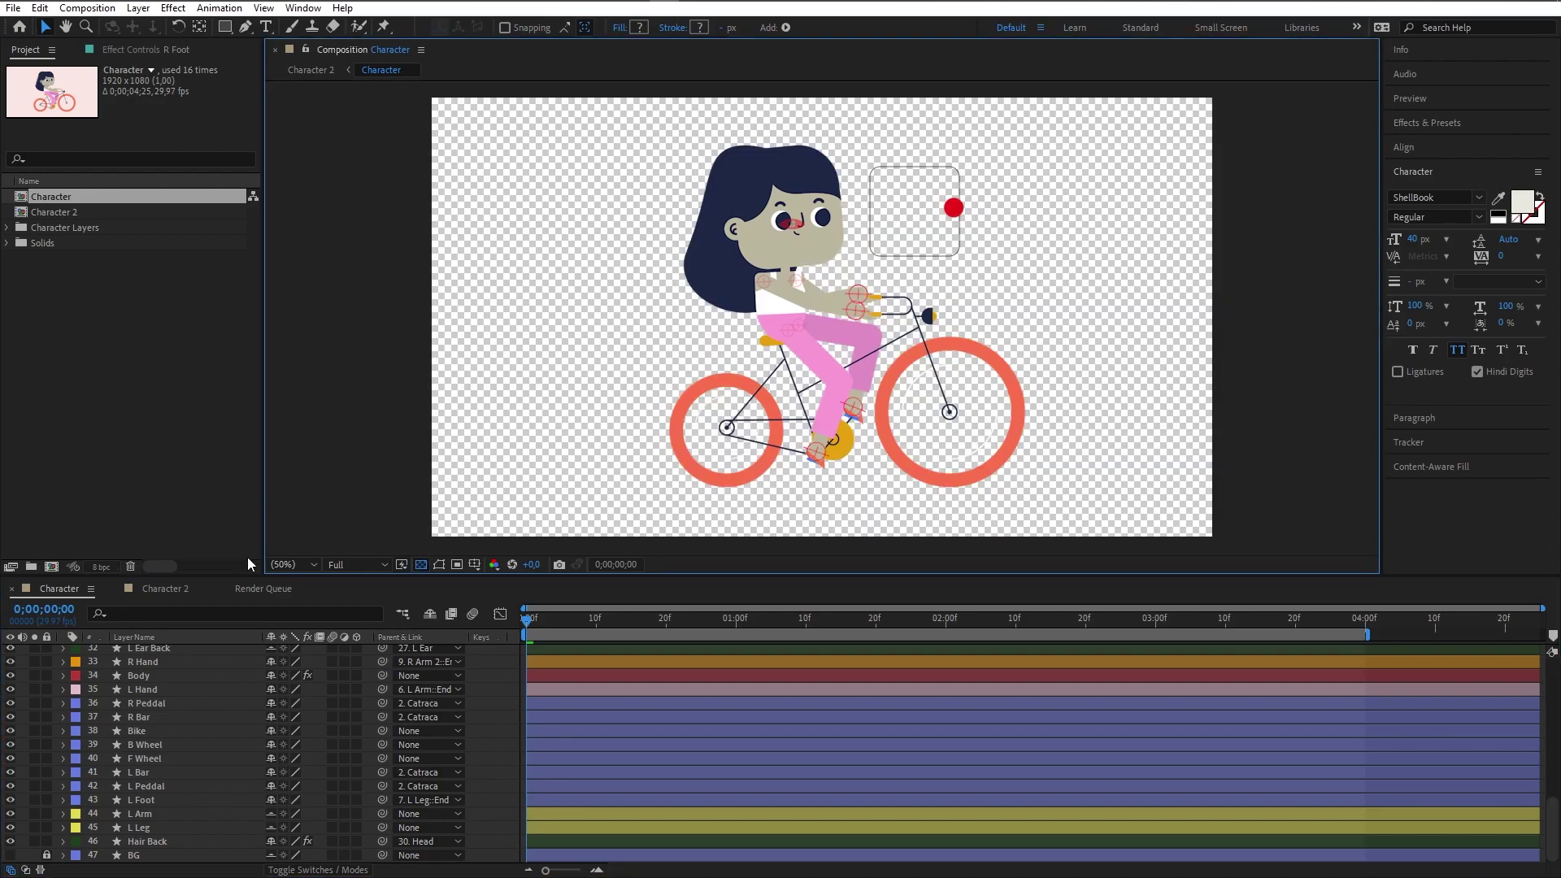
# Keep the Character output module at RGB + Alpha channels and start the render
pyautogui.click(253, 591)
pyautogui.click(140, 698)
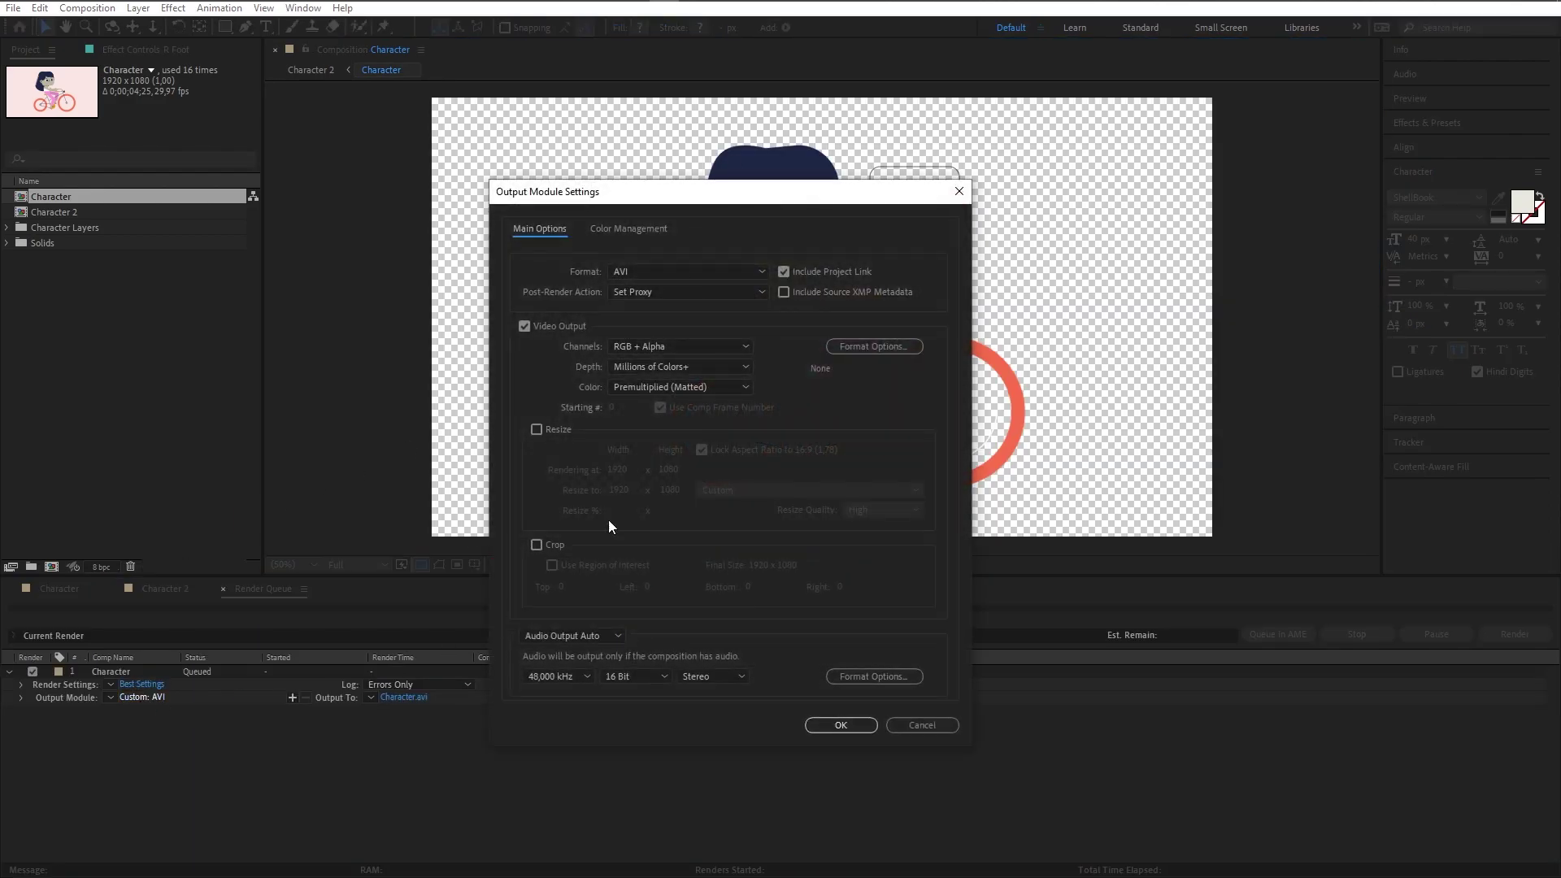
pyautogui.moveTo(702, 198); pyautogui.dragTo(388, 166)
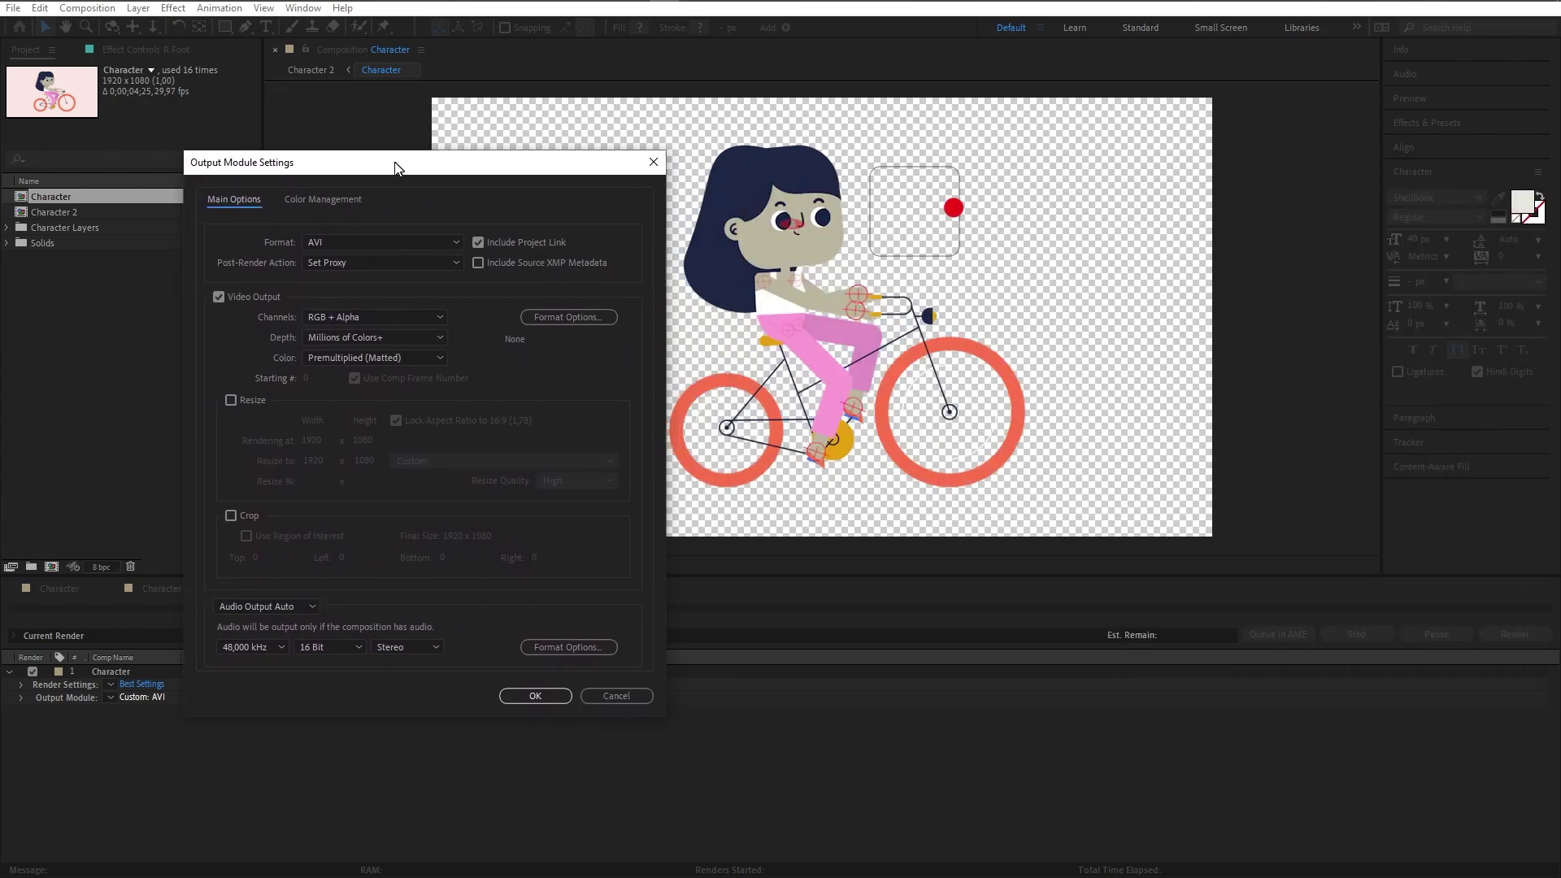
pyautogui.click(339, 315)
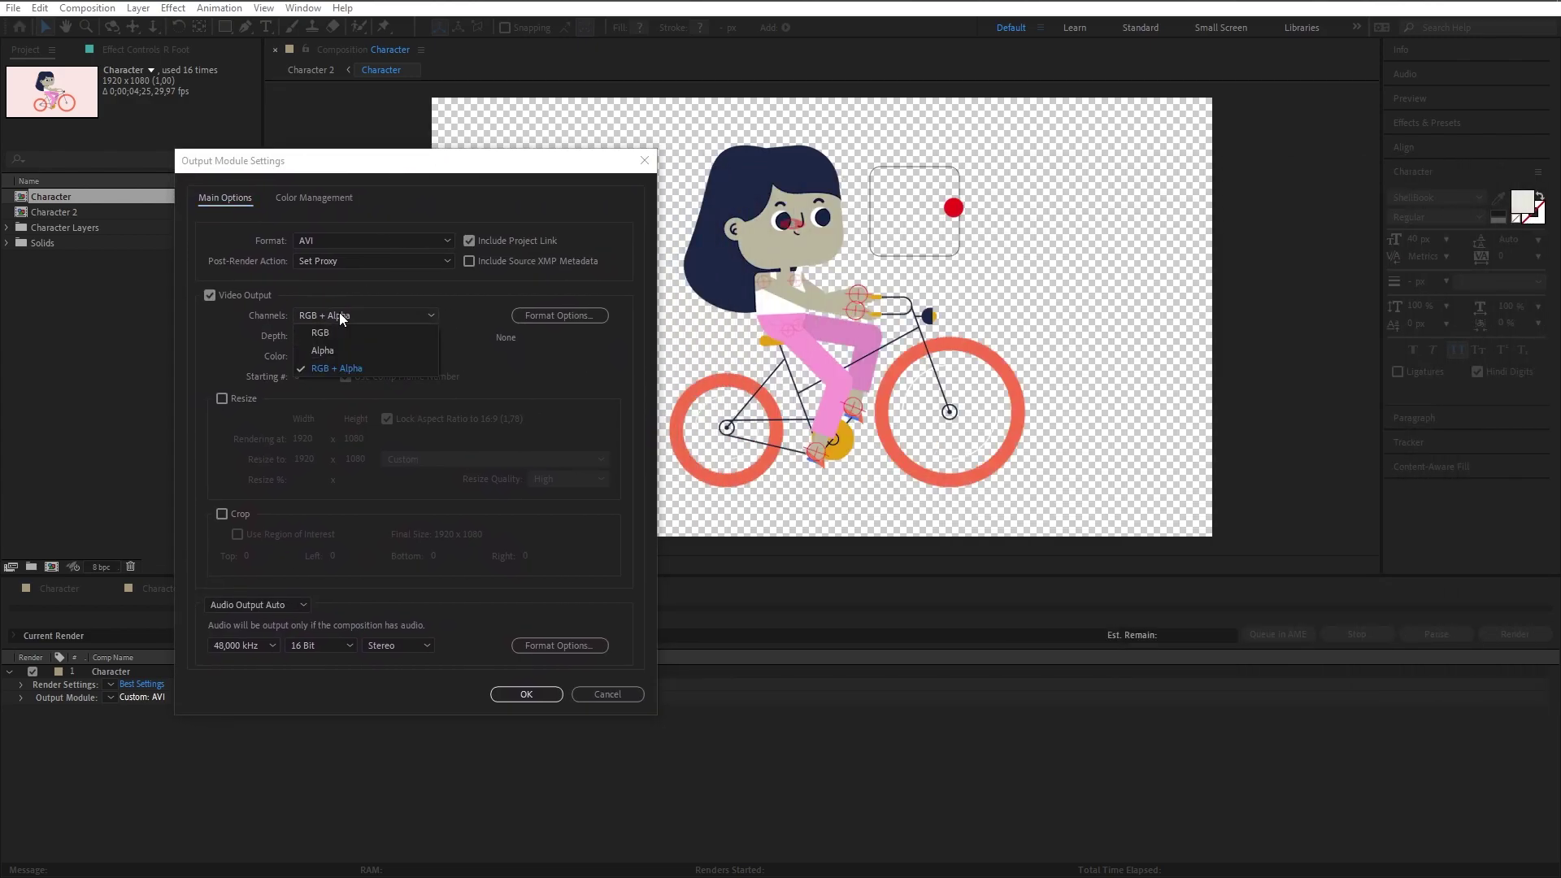
pyautogui.click(348, 370)
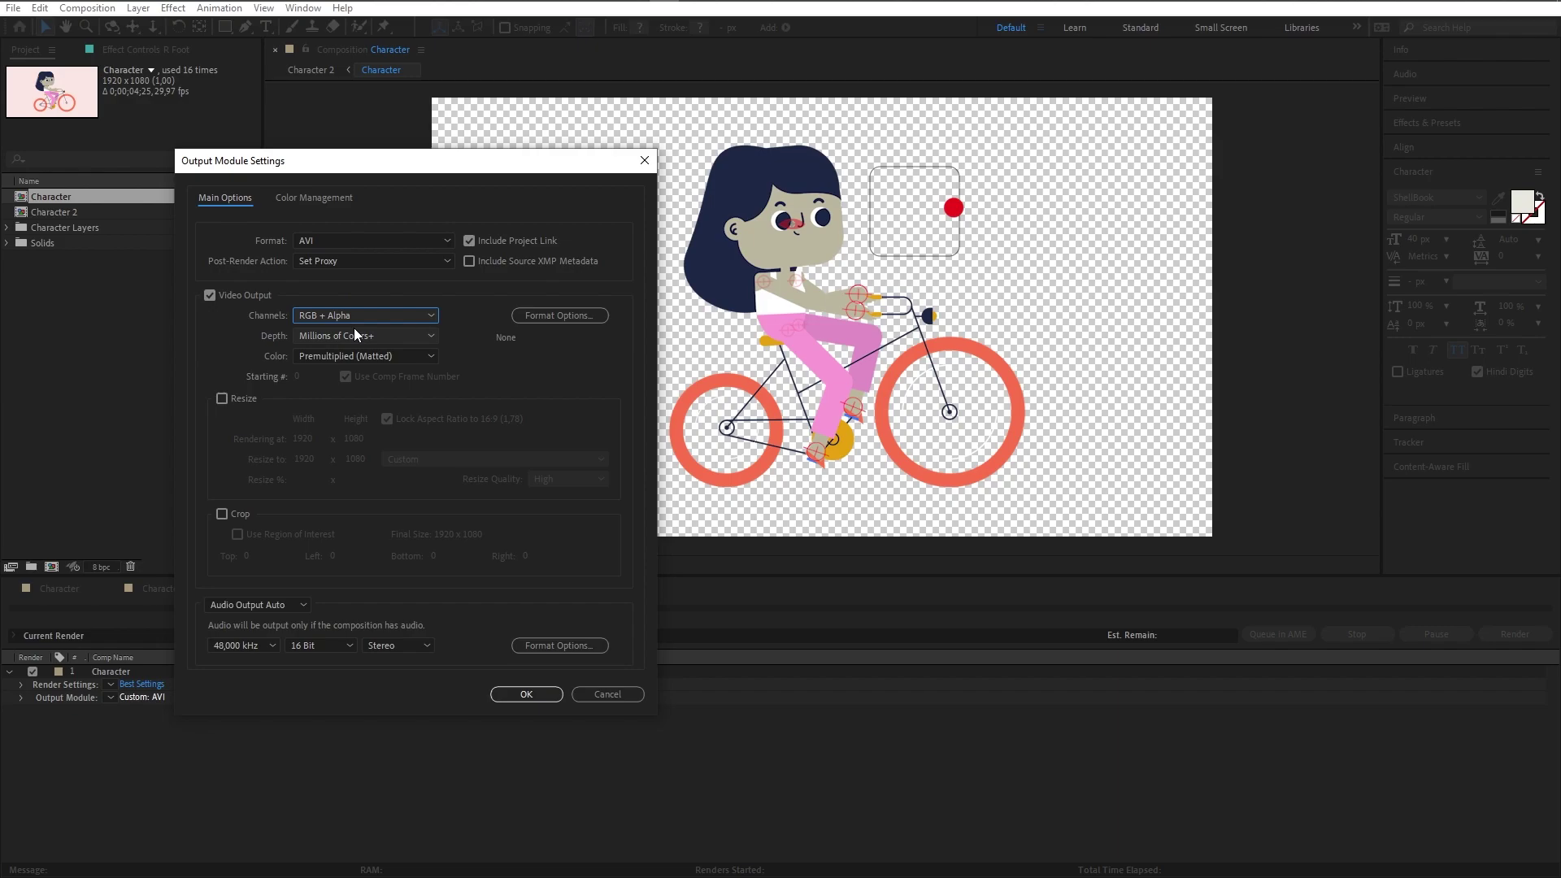
pyautogui.click(525, 695)
pyautogui.click(1515, 634)
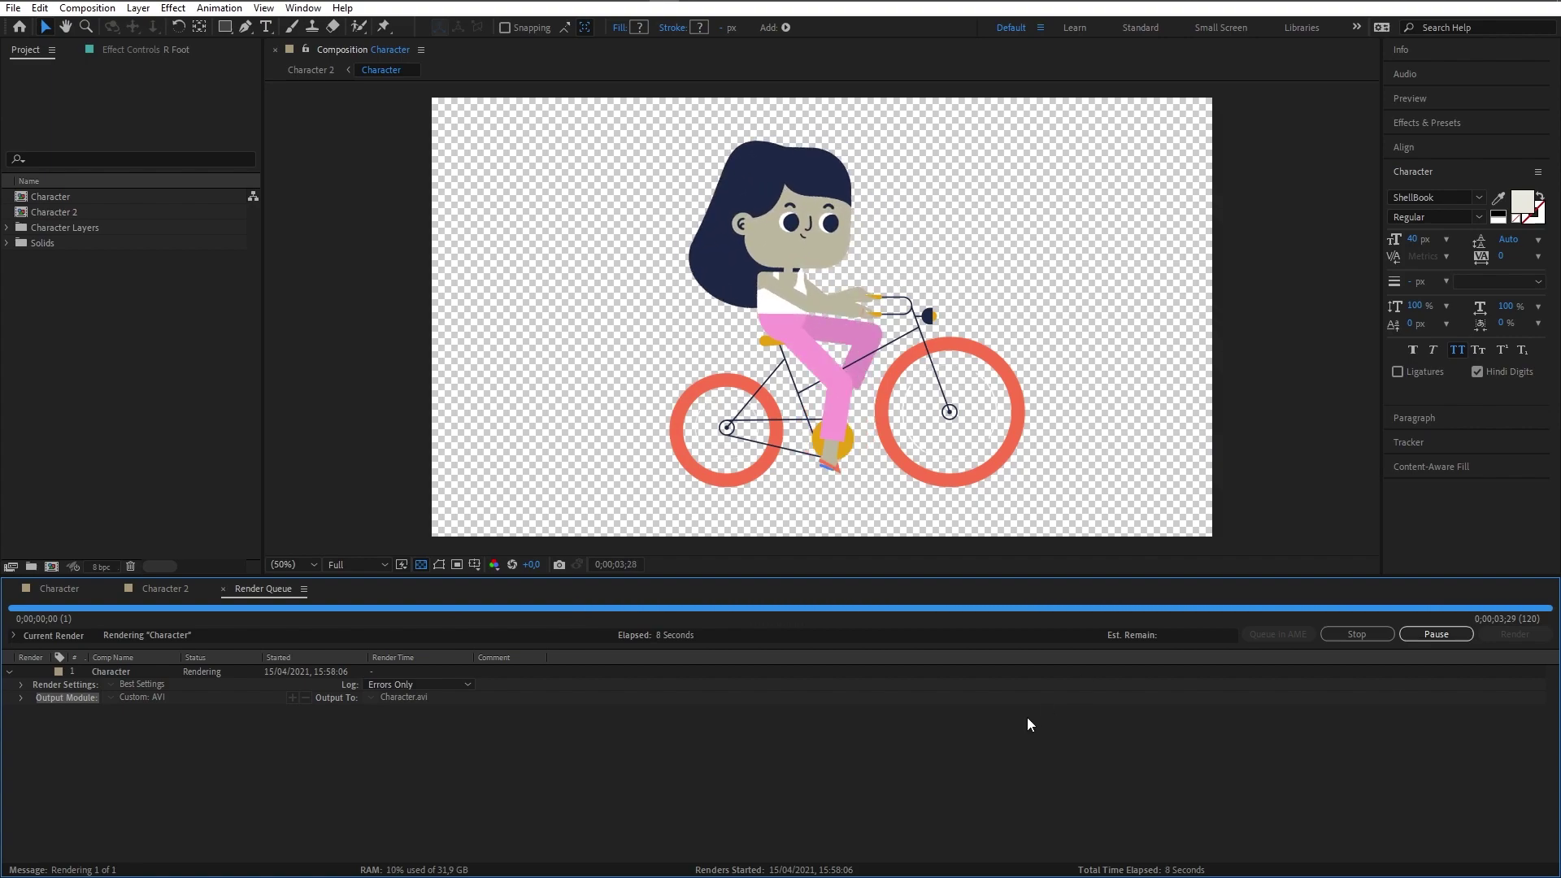
# Confirm the Character item shows its proxy enabled, ending on the Character 2 composition
pyautogui.click(148, 589)
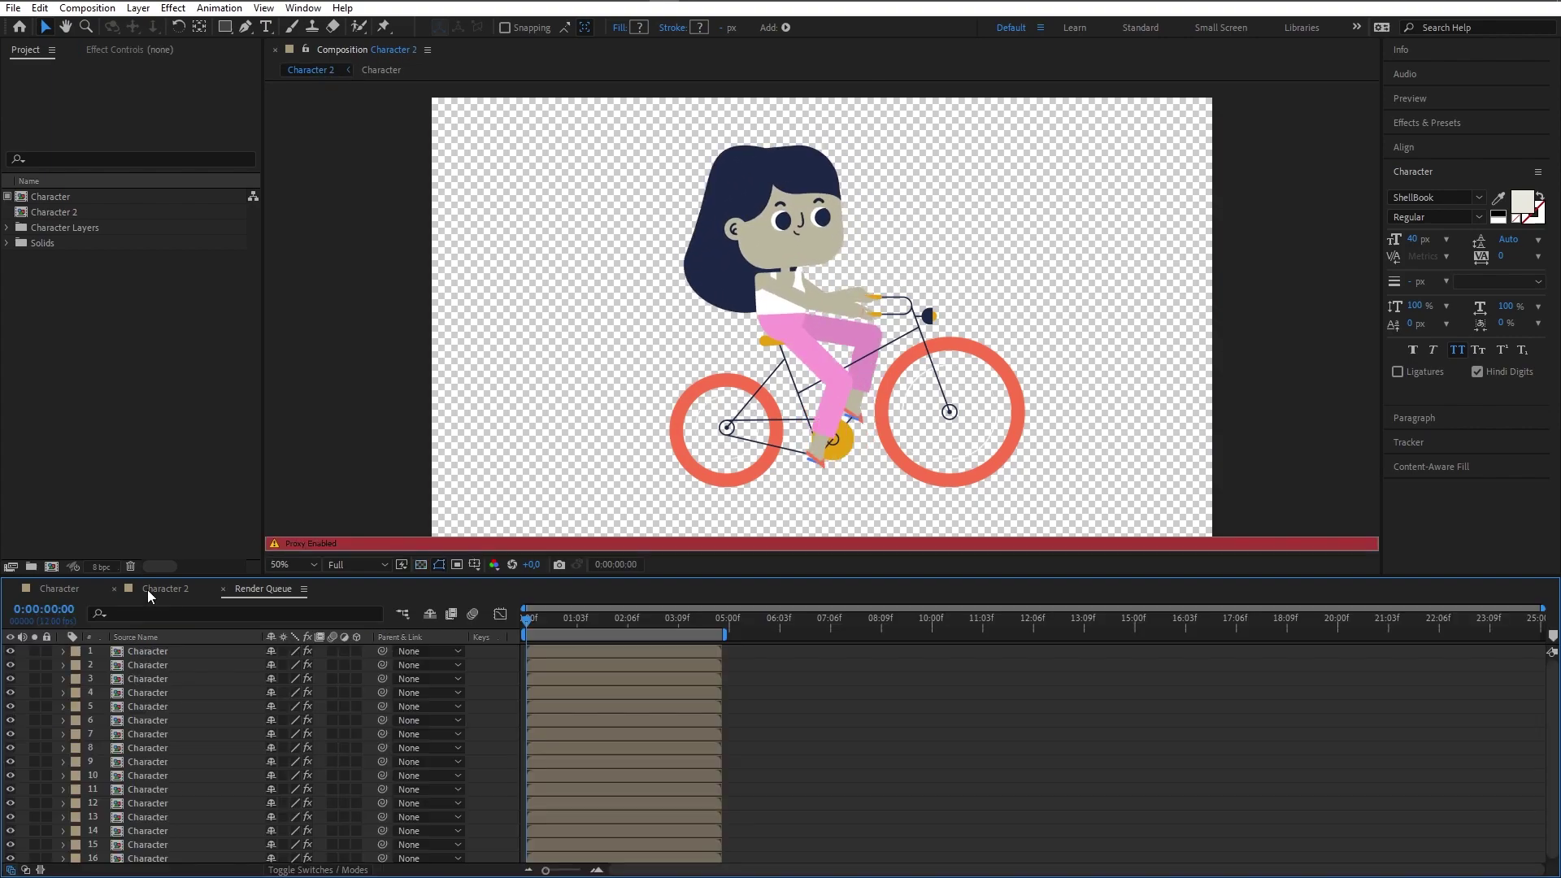
pyautogui.click(248, 593)
pyautogui.click(158, 592)
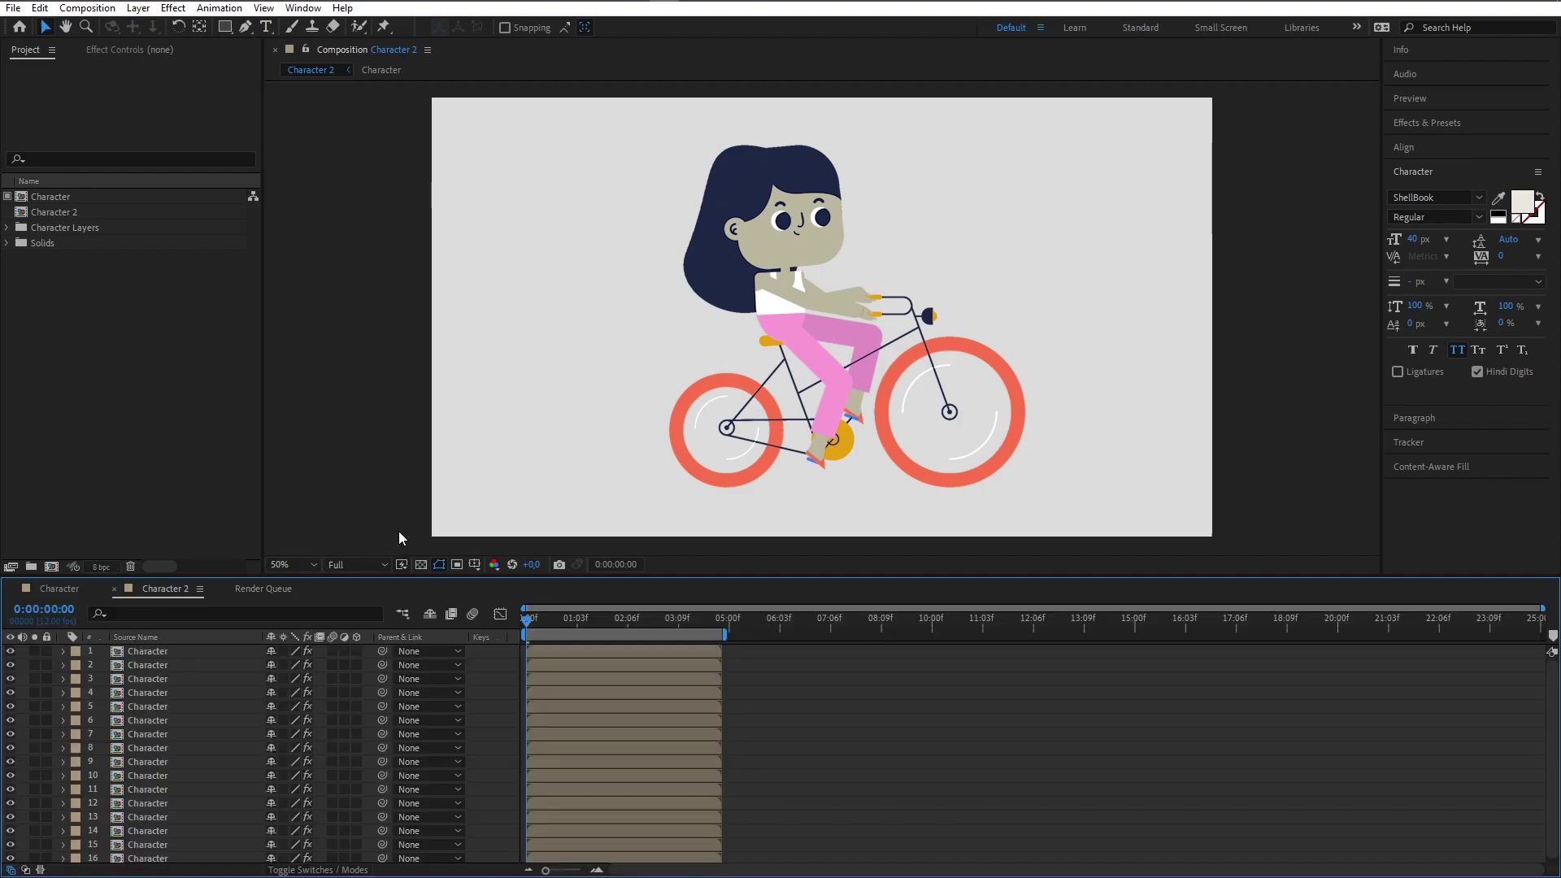
pyautogui.click(61, 590)
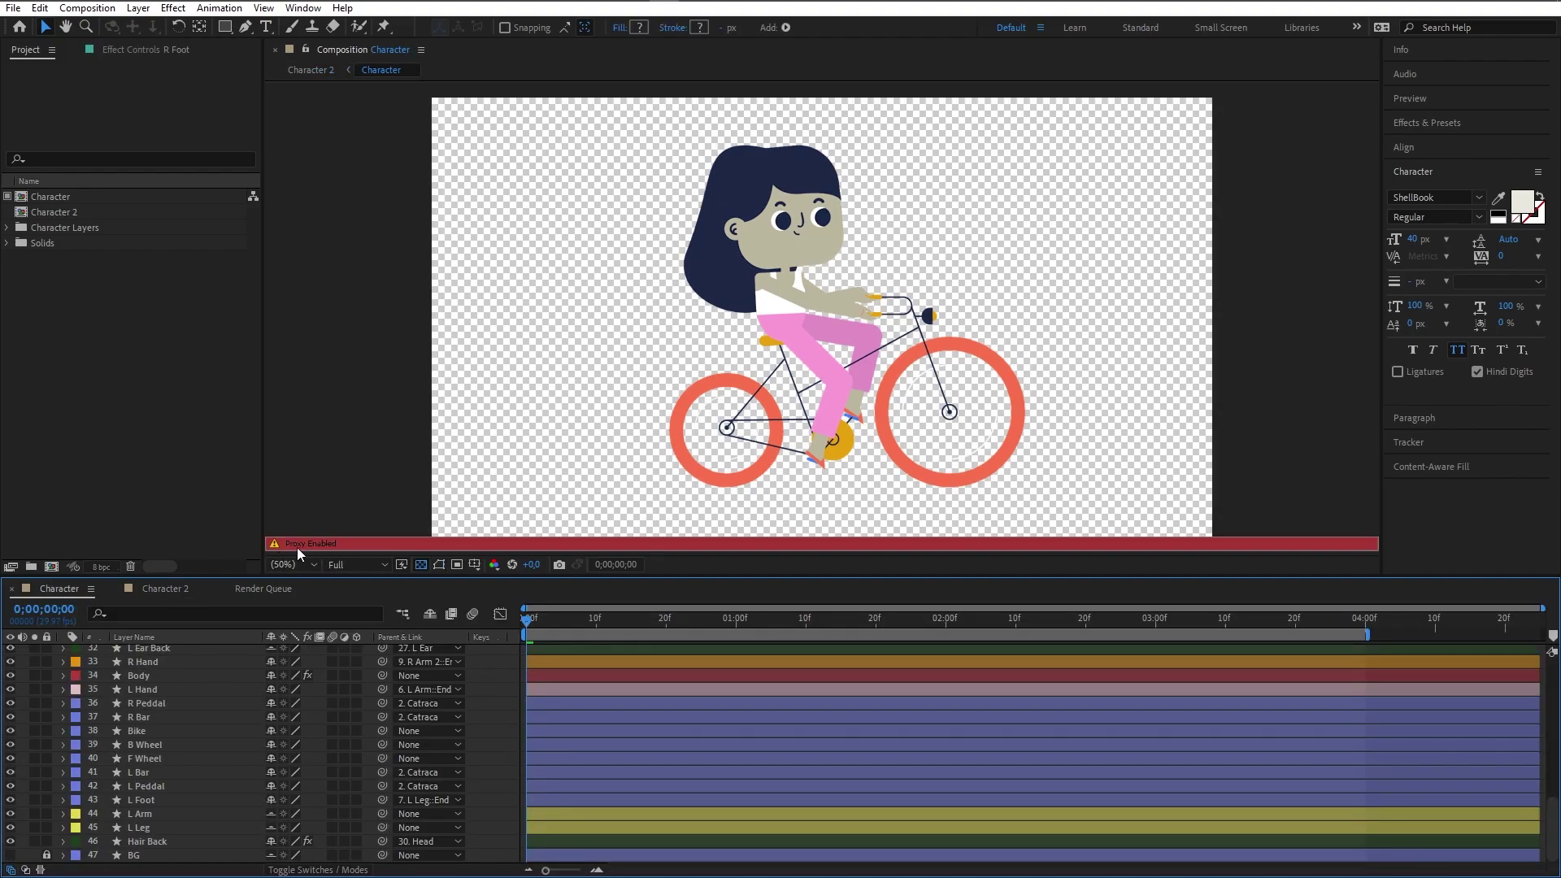
pyautogui.click(10, 203)
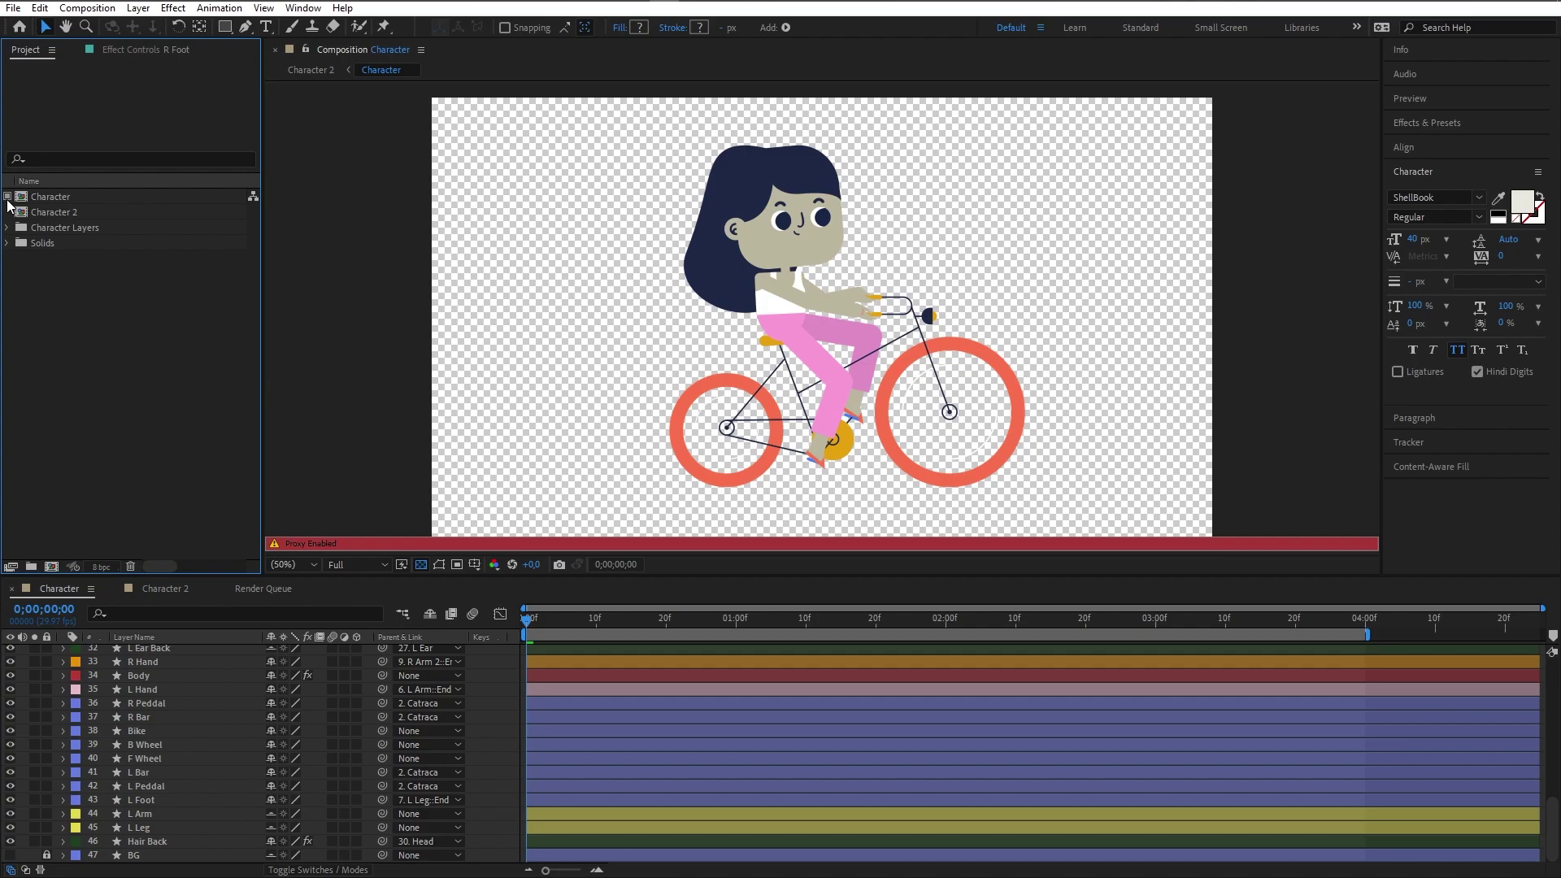
pyautogui.click(165, 588)
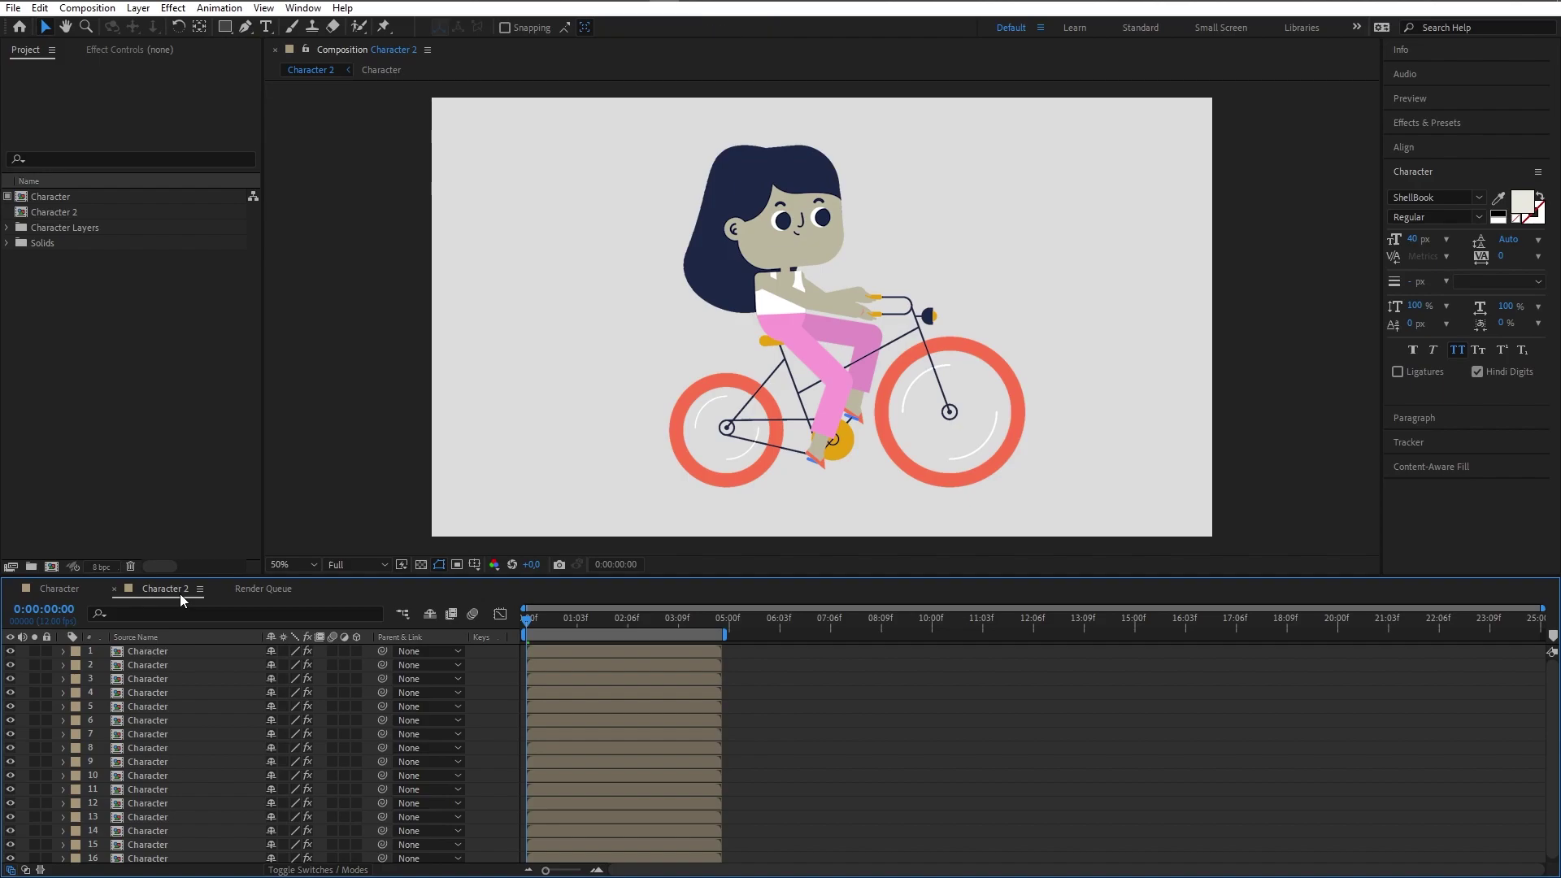
# RAM-preview Character 2, then add it to the Render Queue with Ctrl+M
pyautogui.press('space')
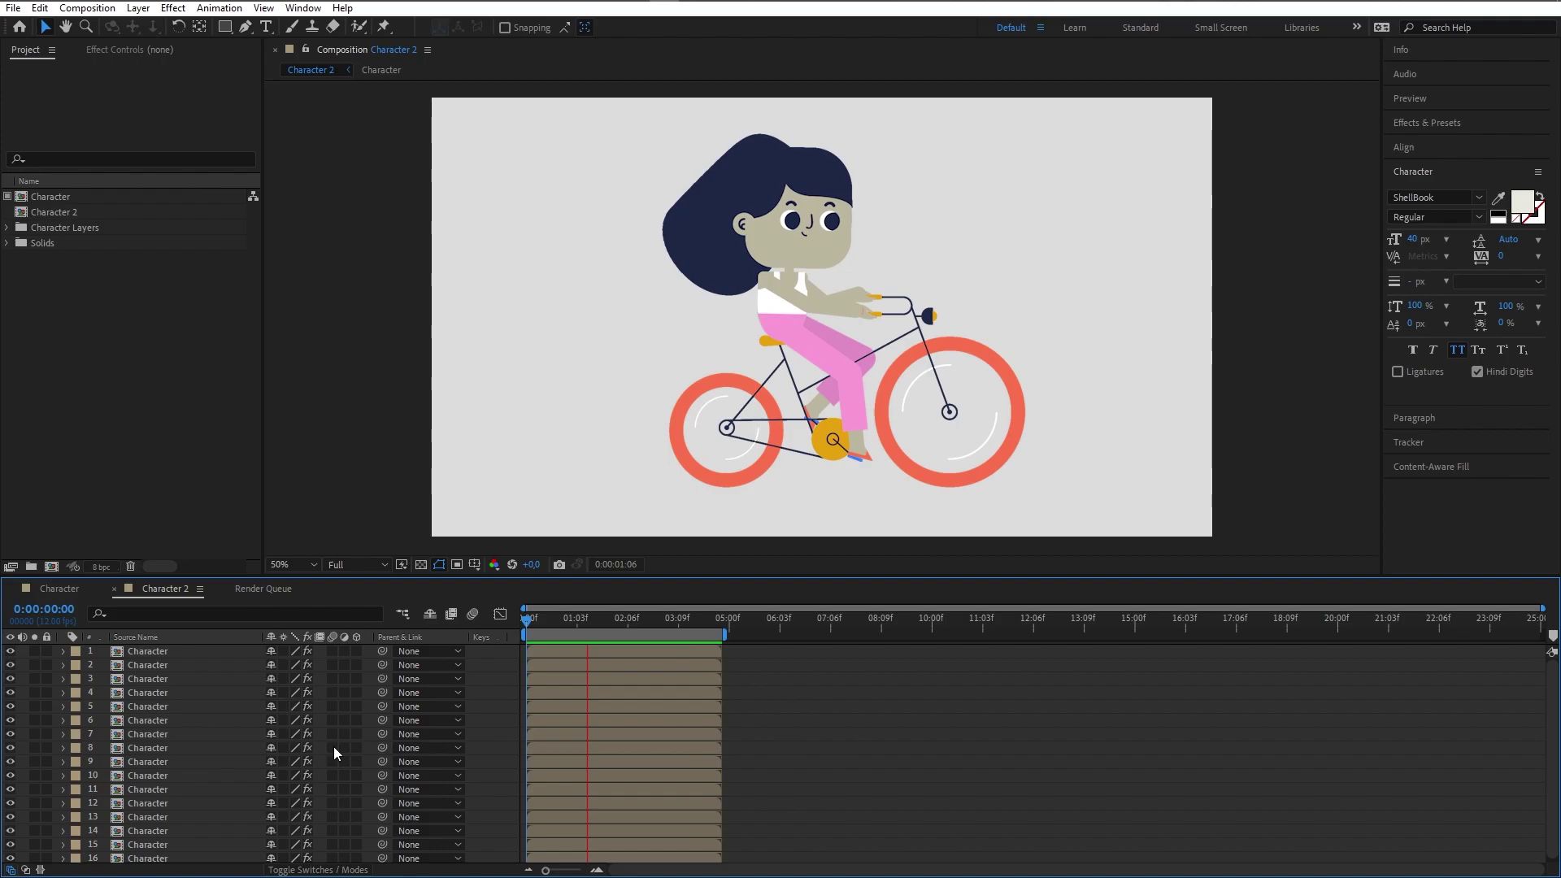
pyautogui.hotkey('ctrl', 'm')
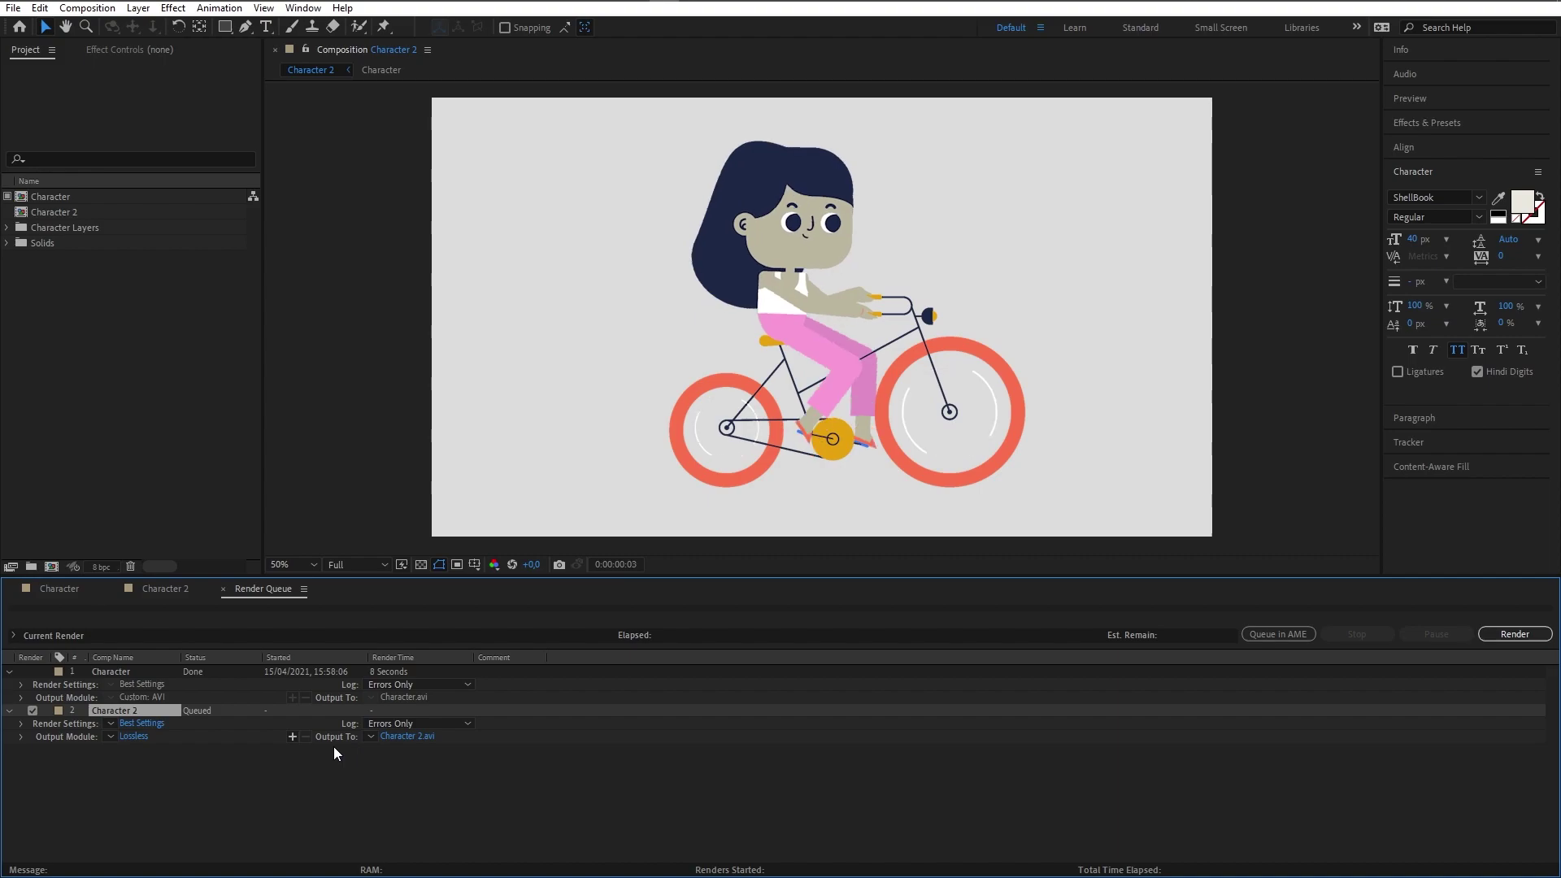
# Set Character 2's render settings Proxy Use to Use No Proxies, then return to its timeline
pyautogui.click(144, 723)
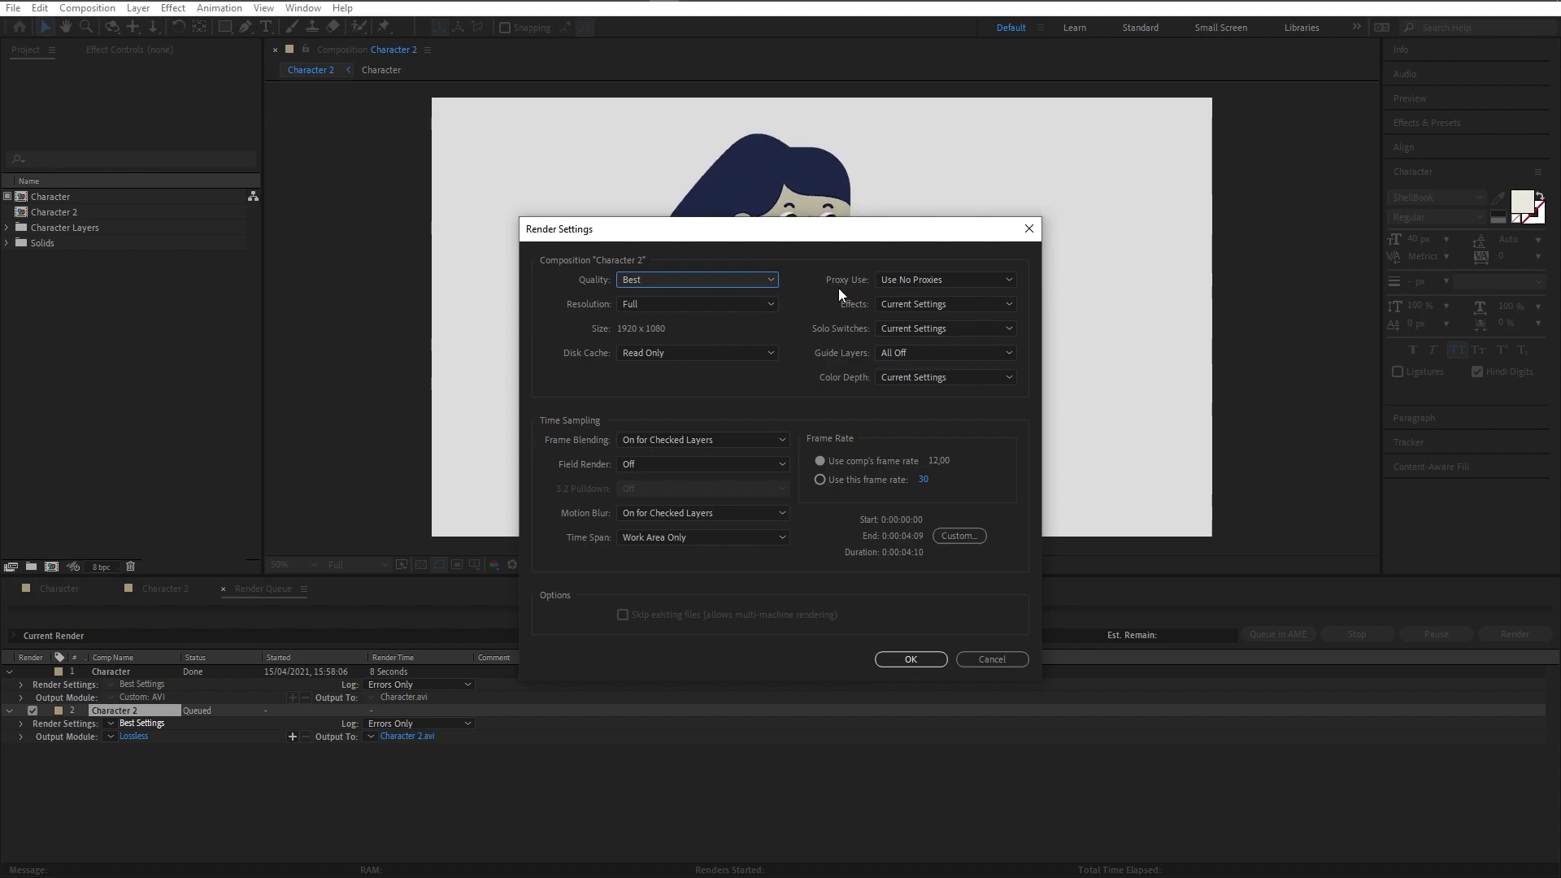
pyautogui.click(904, 279)
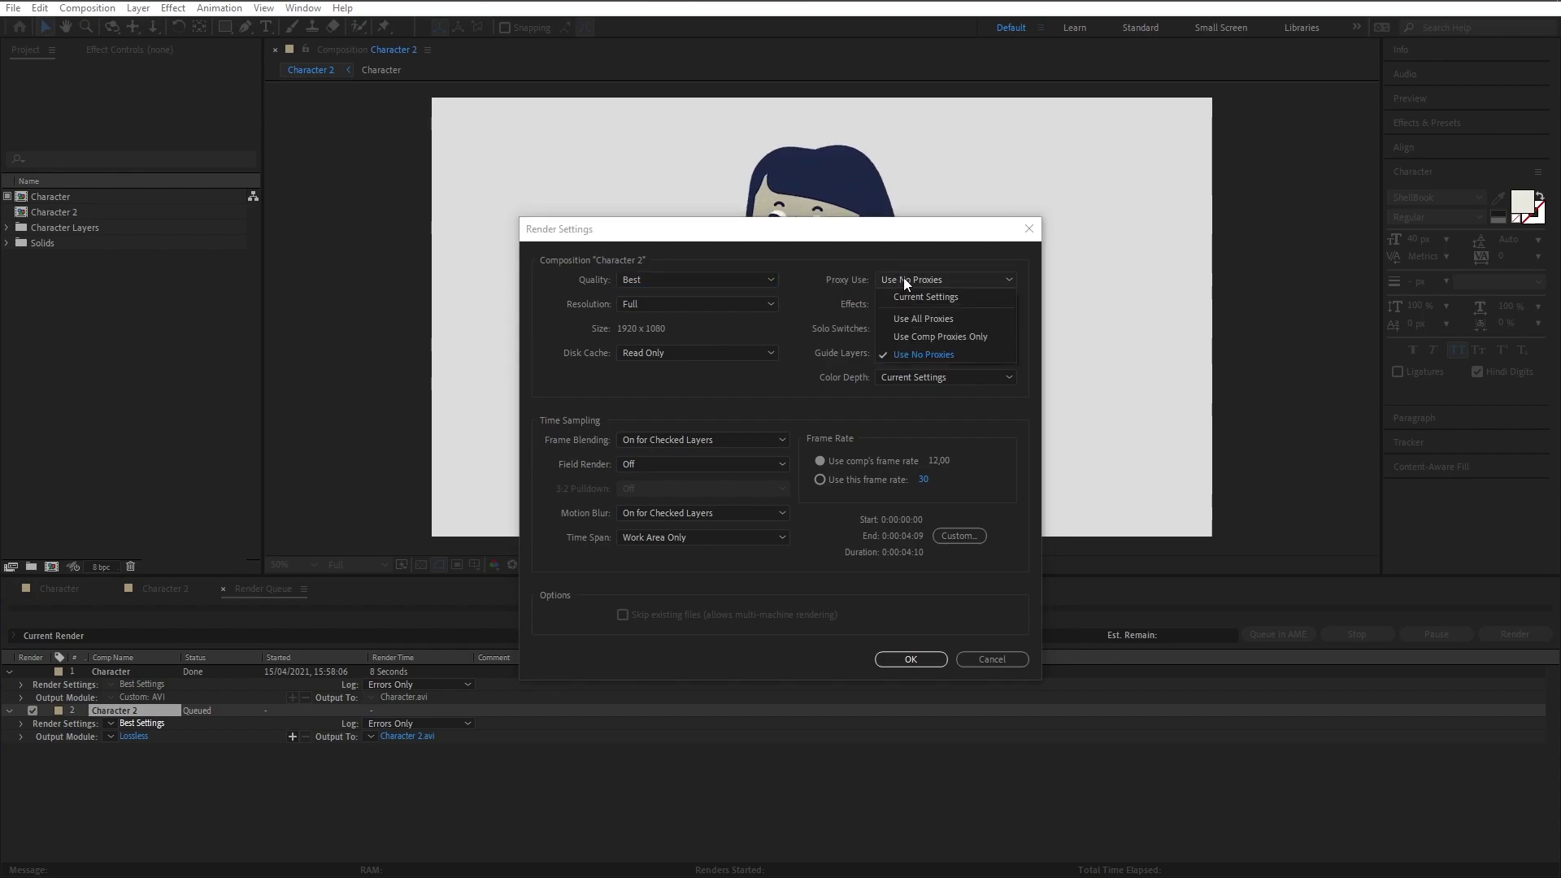
pyautogui.click(935, 354)
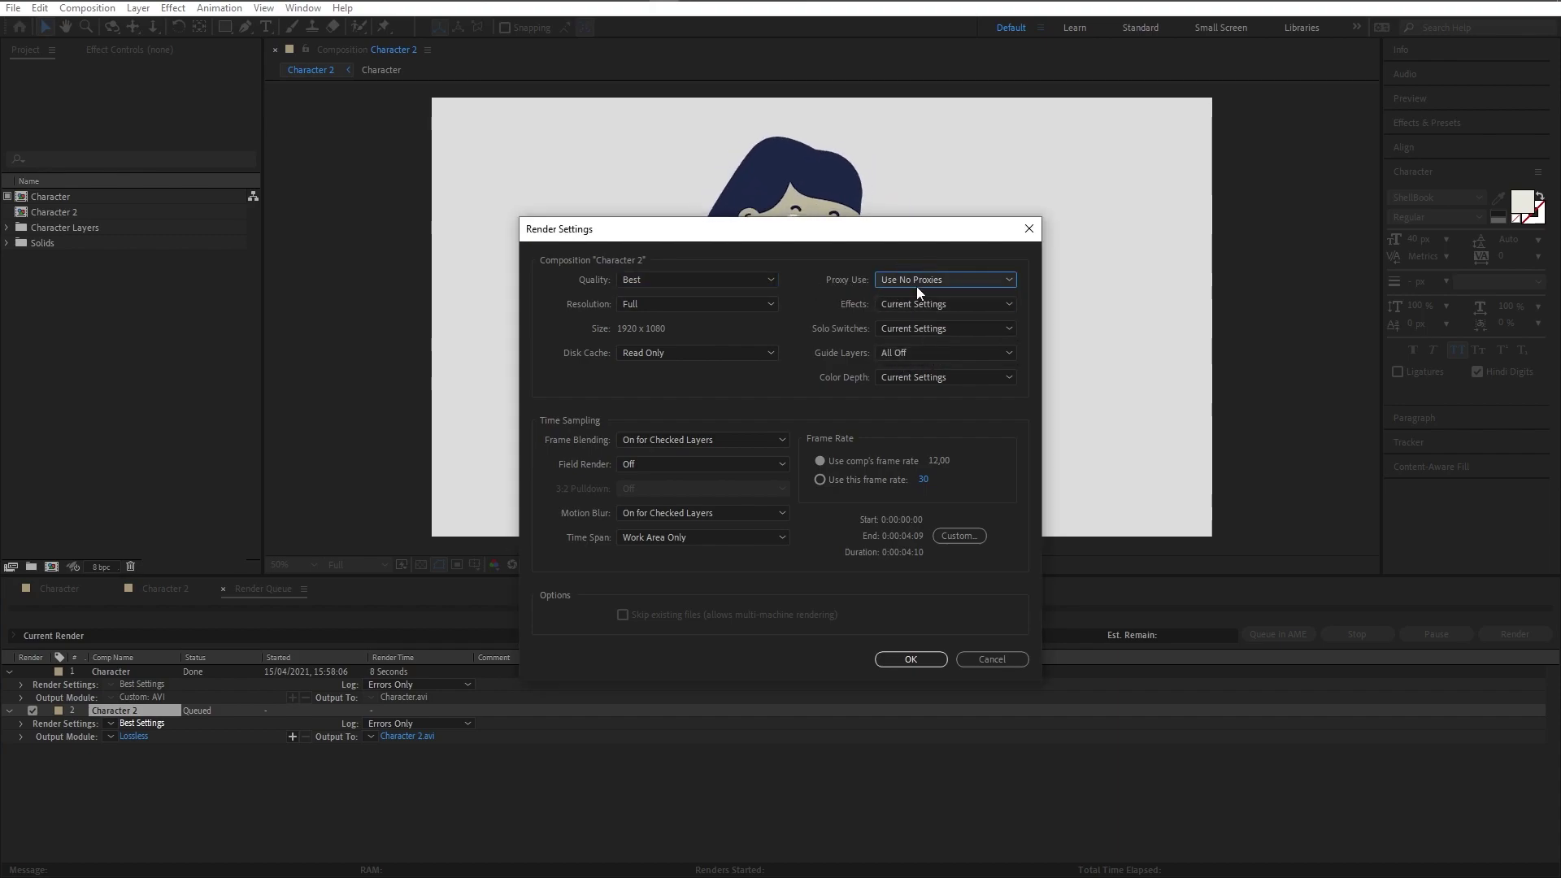
pyautogui.click(911, 657)
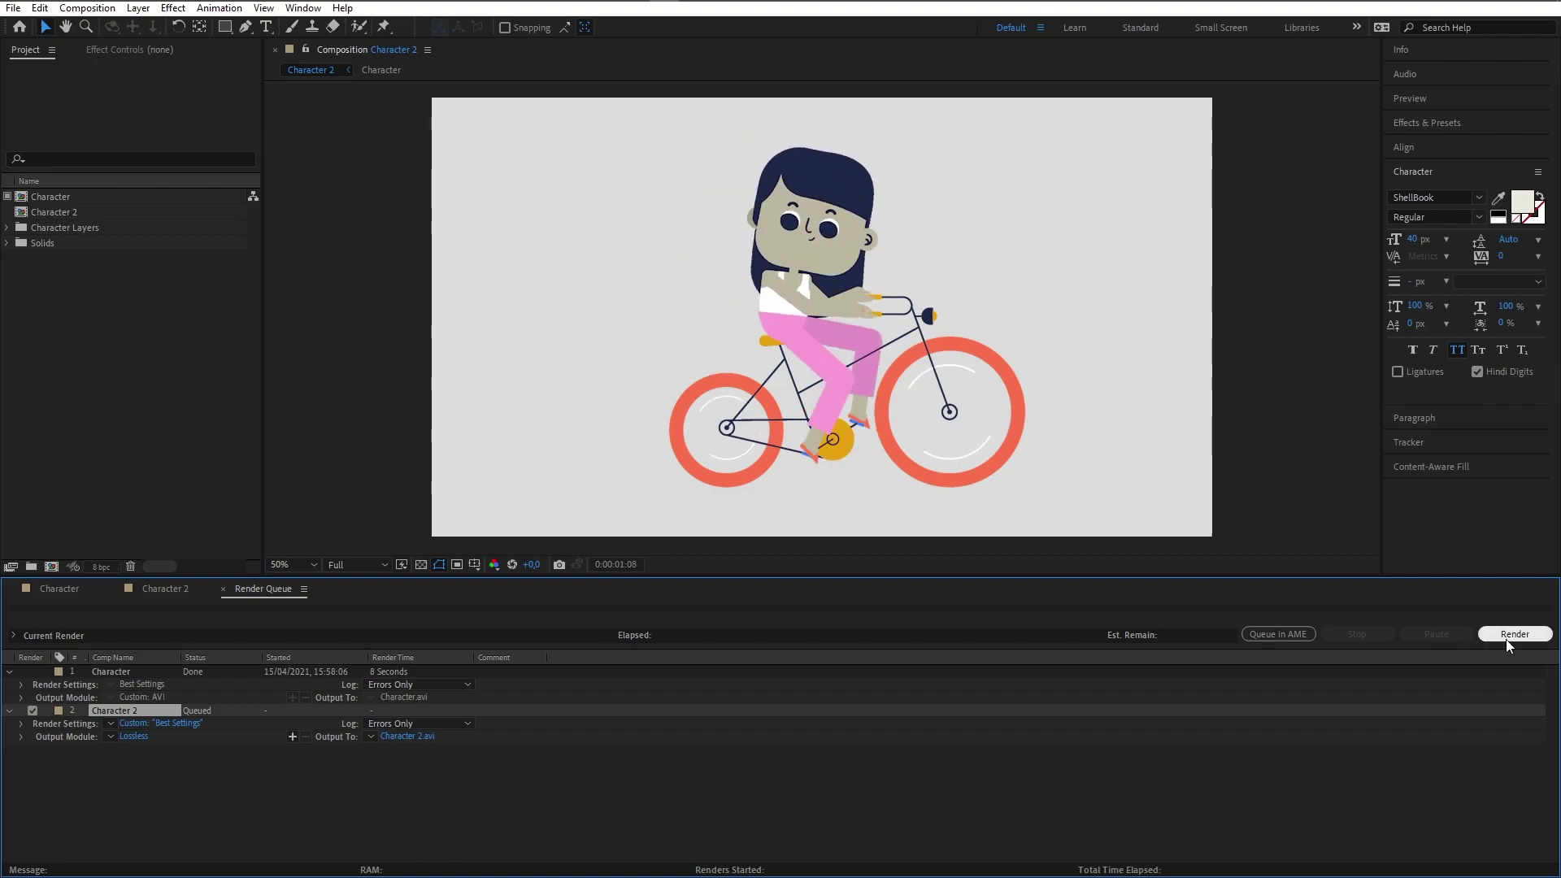
pyautogui.click(171, 591)
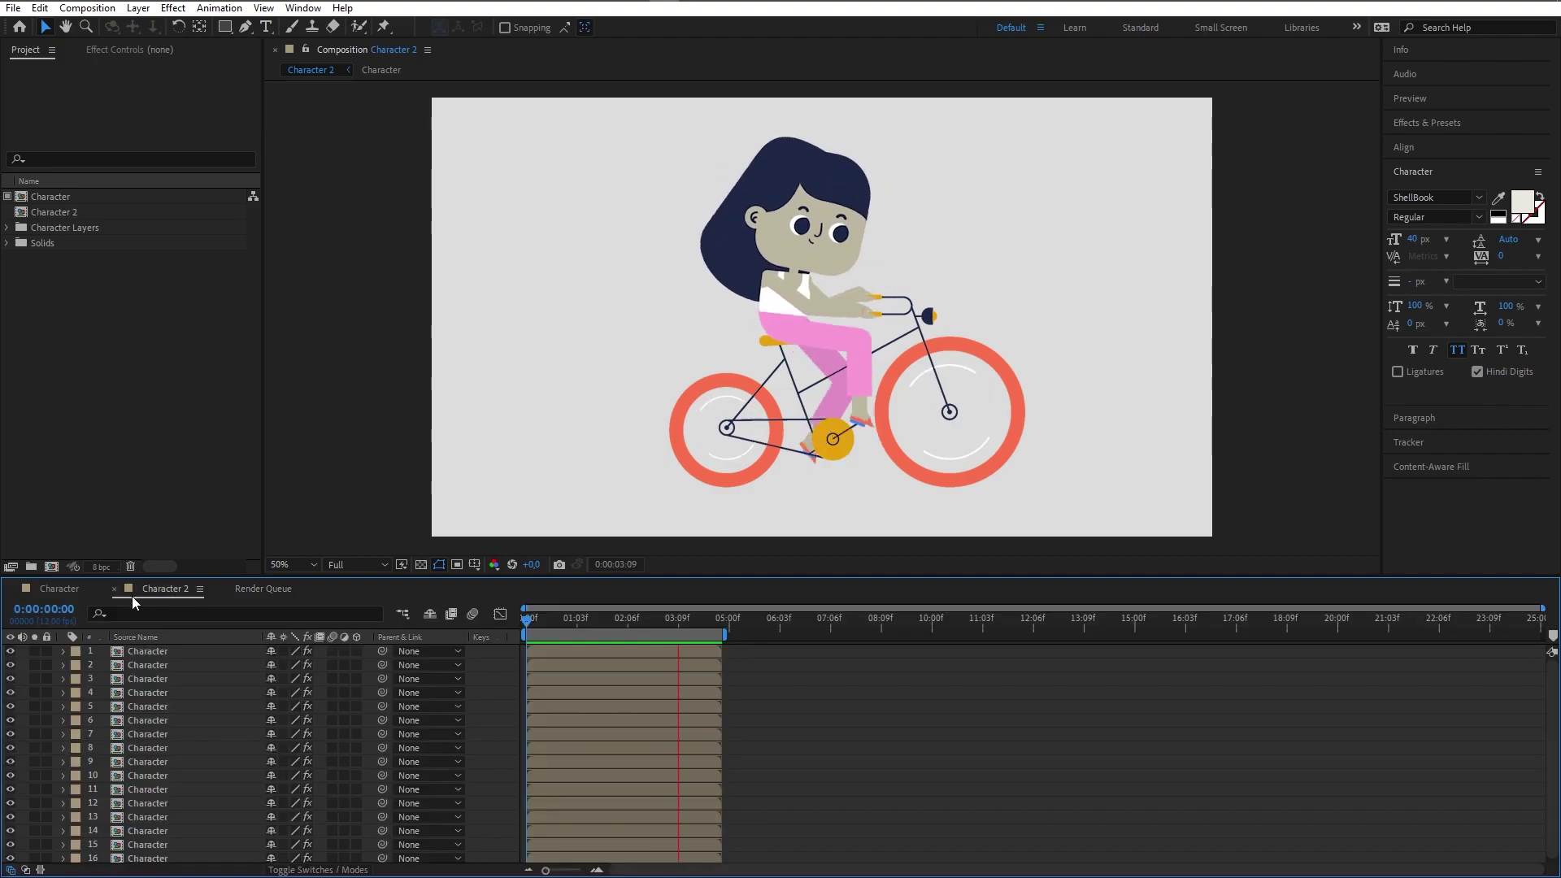
# Operate the Project panel's Character entry and the Character 2 timeline while the animation plays
pyautogui.click(2, 193)
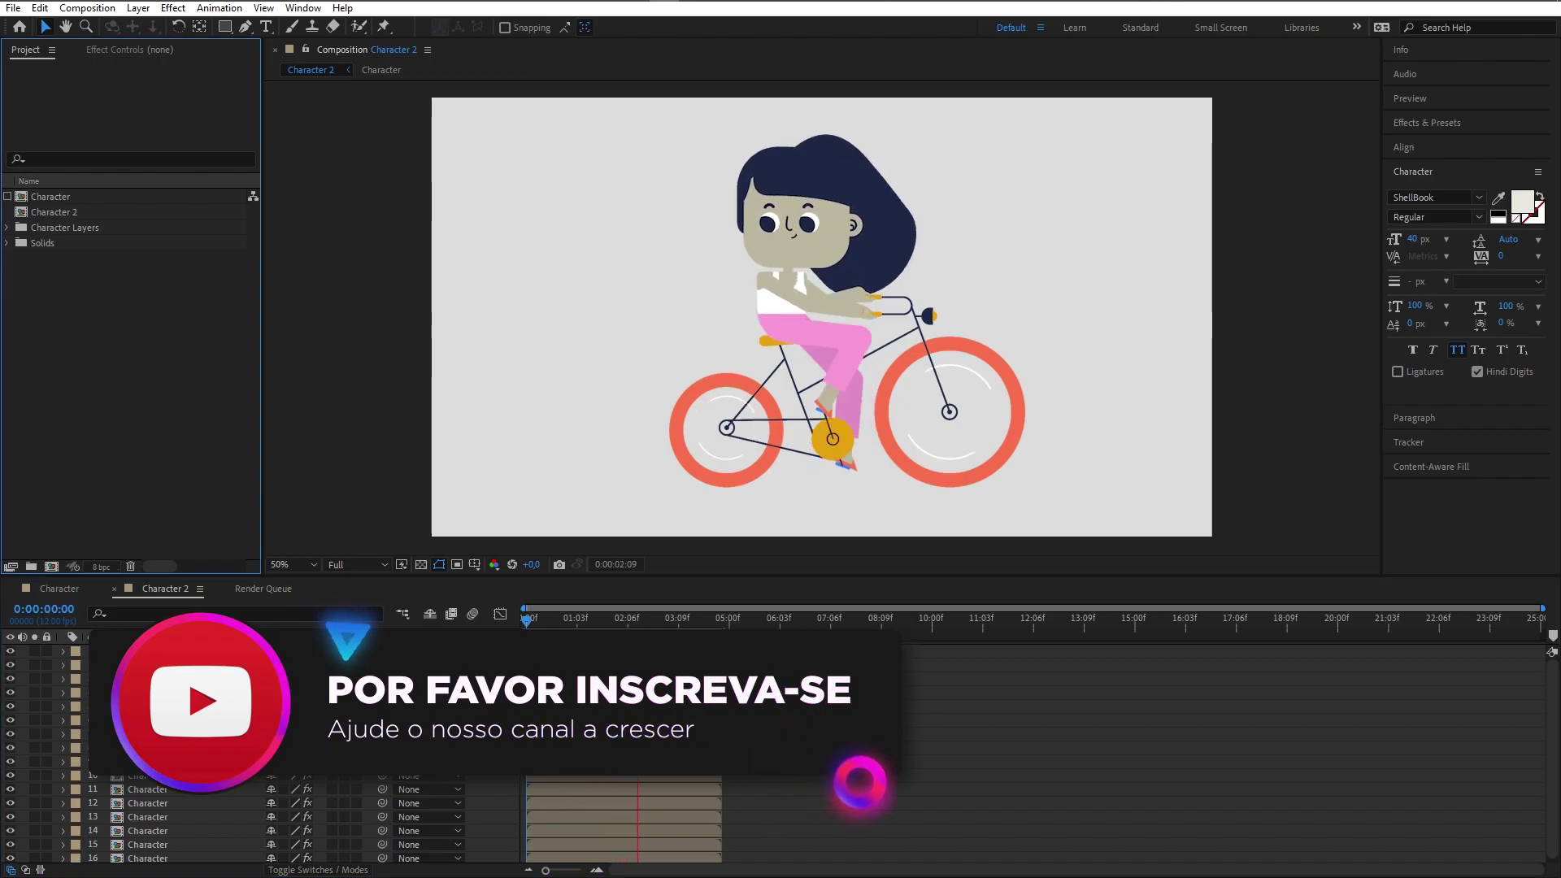
pyautogui.click(502, 624)
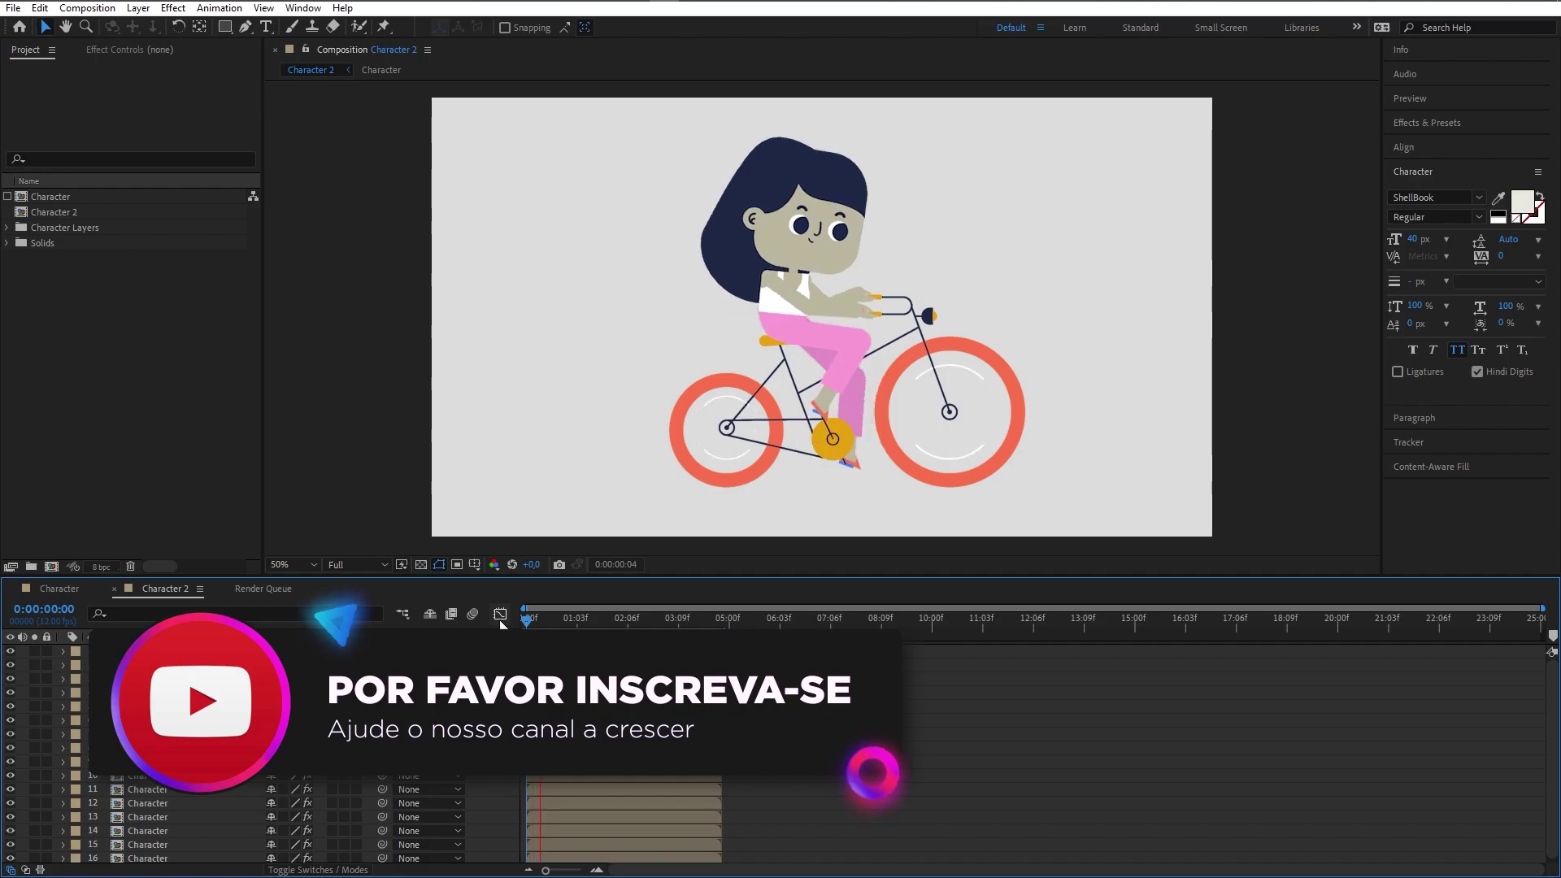
pyautogui.click(6, 200)
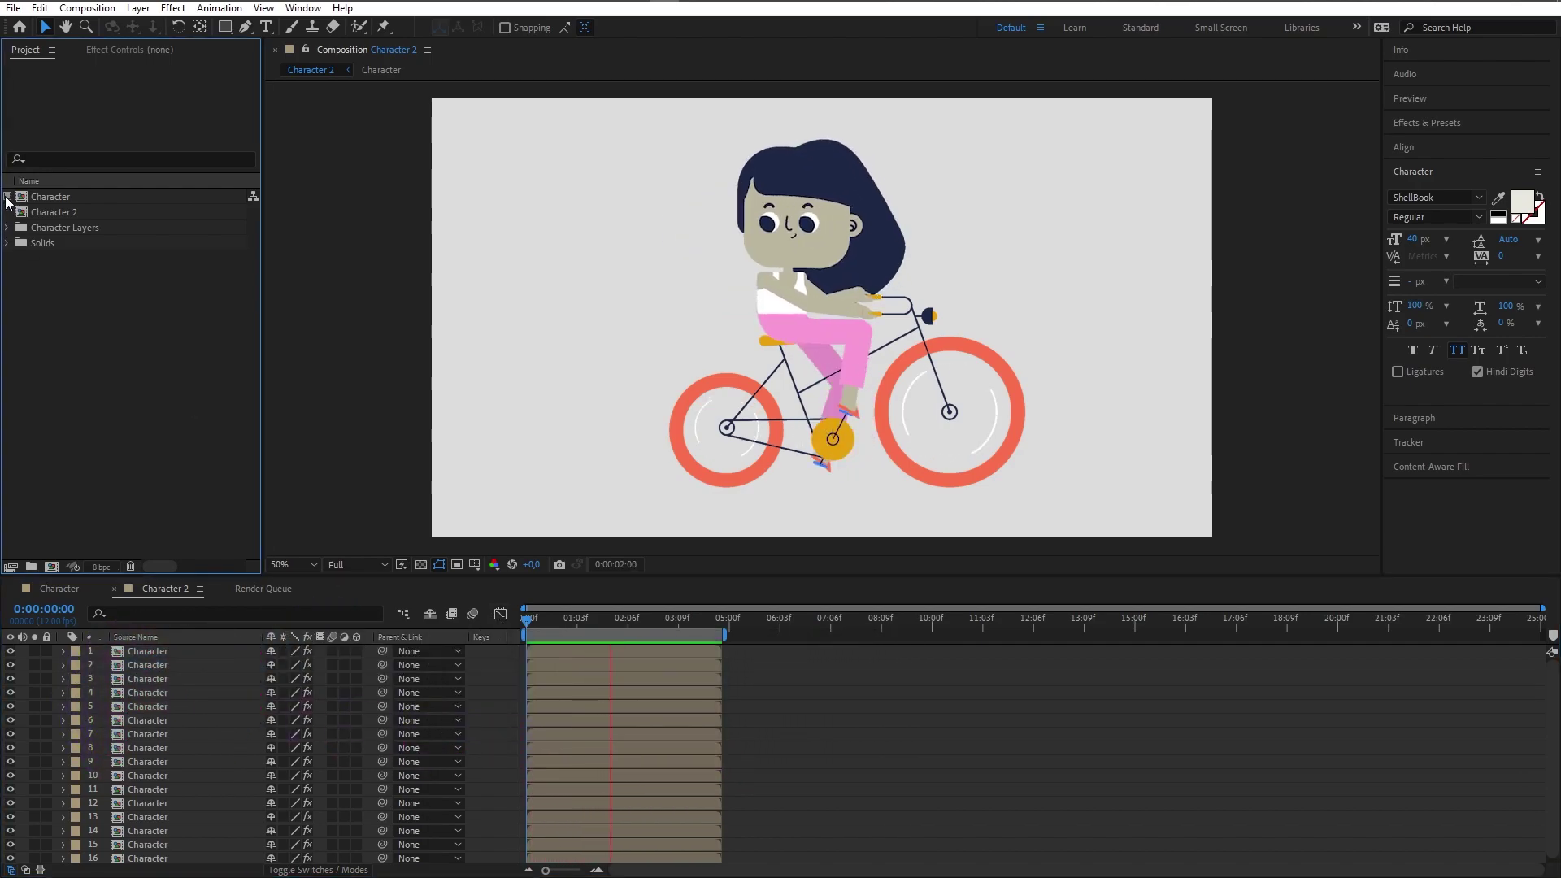
pyautogui.click(168, 650)
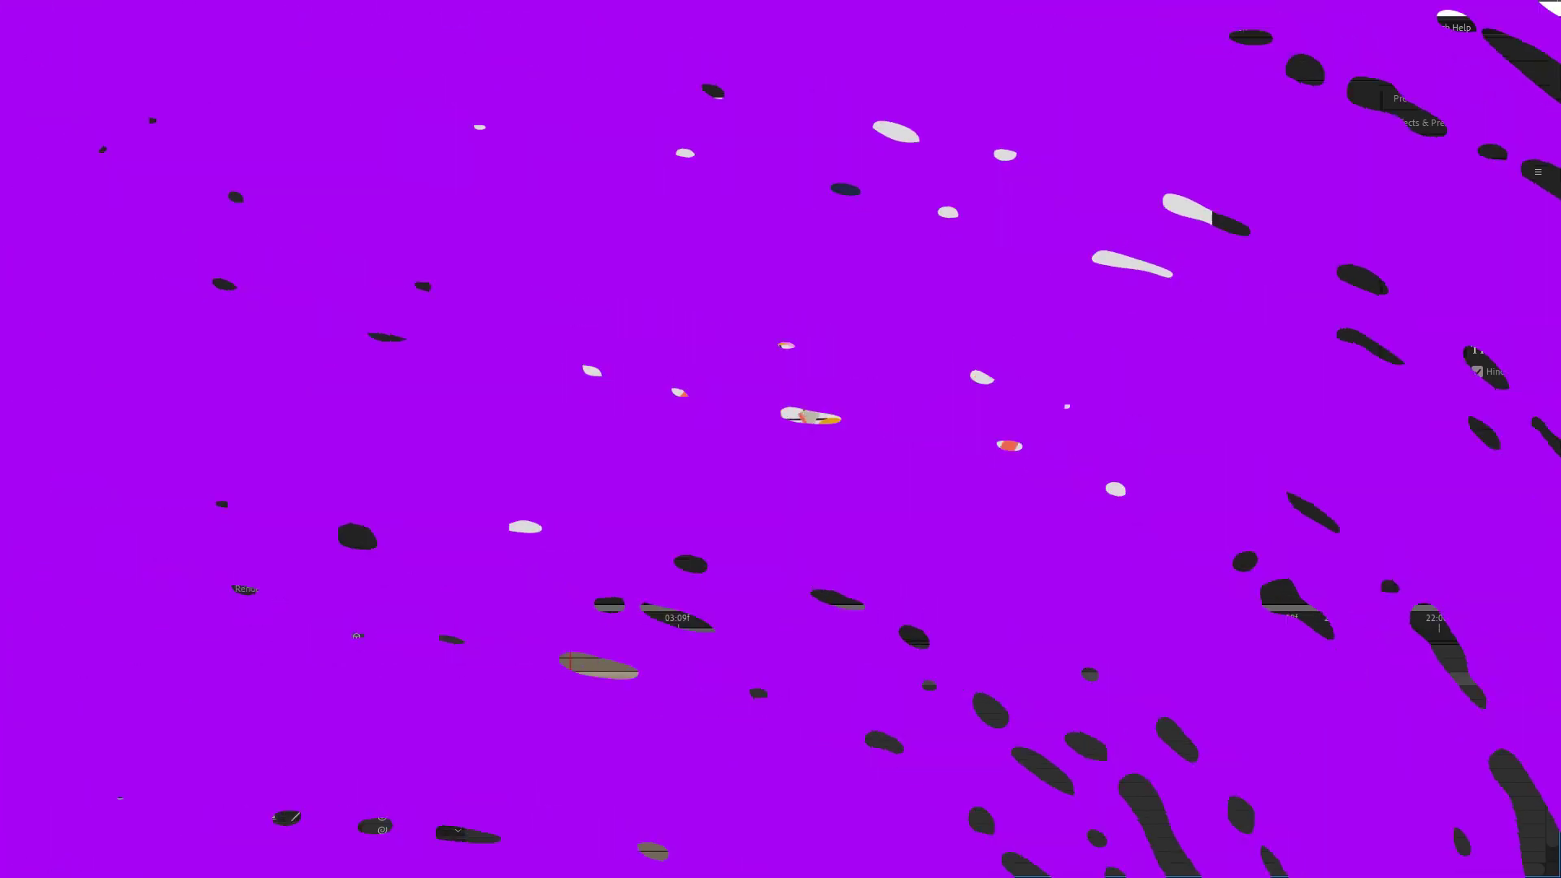